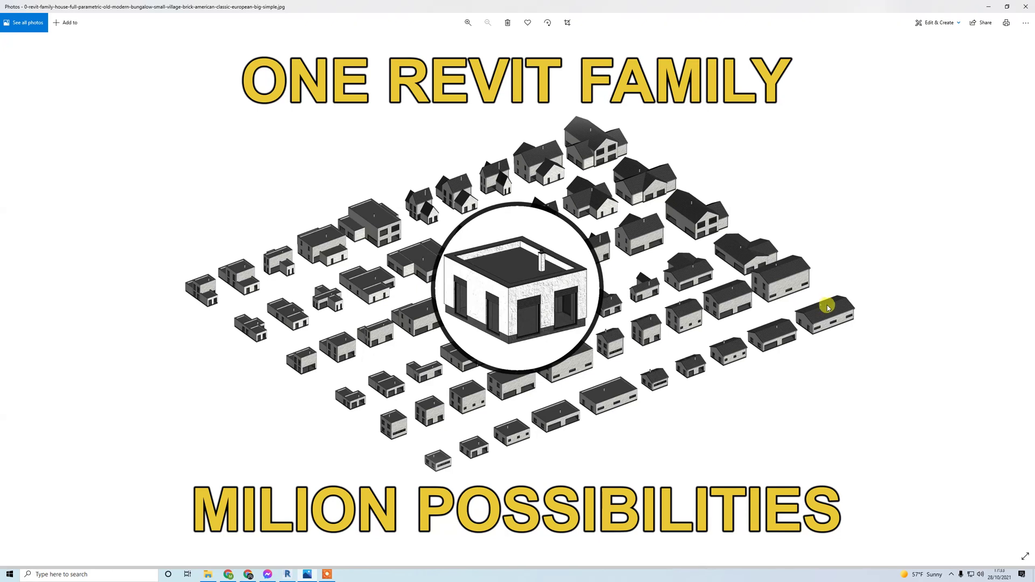
- Put away the title image and survey the grid of 60 house types in the project's 3D view
left_click(988, 7)
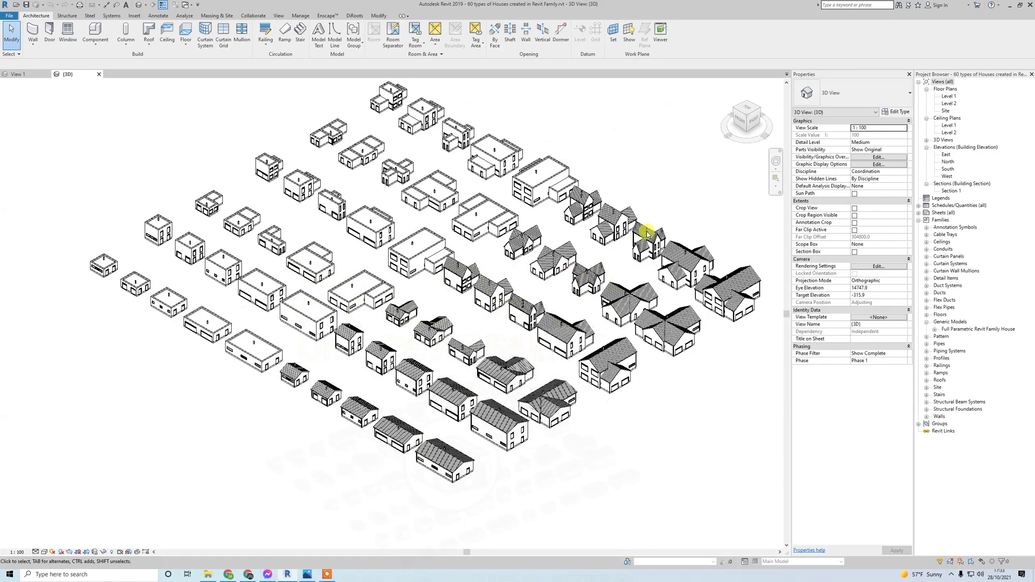
middle_click_drag(595, 244, 431, 282)
scroll(423, 295, "up", 5)
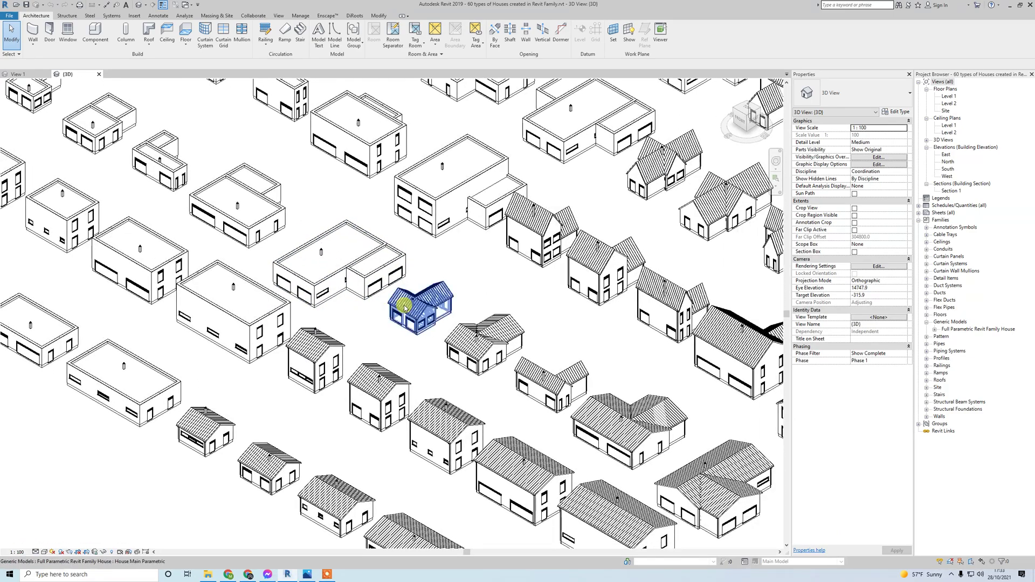
scroll(423, 298, "down", 6)
scroll(452, 316, "up", 4)
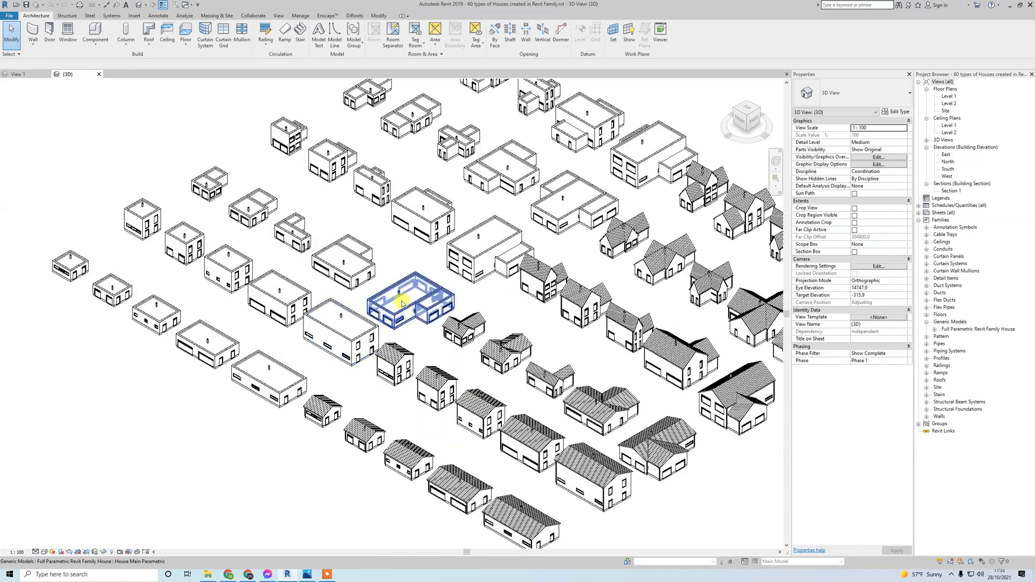
scroll(406, 304, "down", 4)
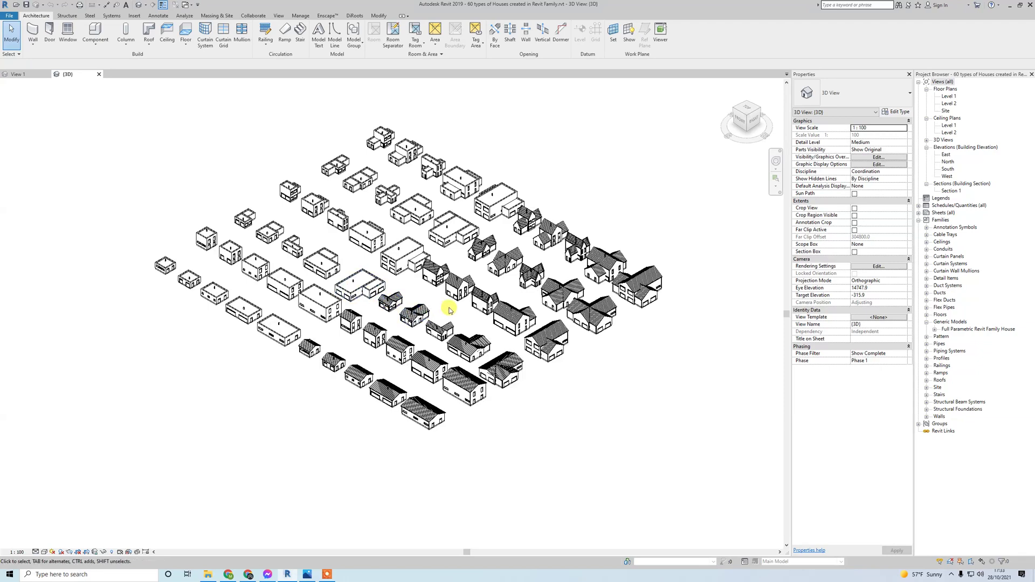
scroll(439, 315, "up", 3)
scroll(362, 253, "down", 1)
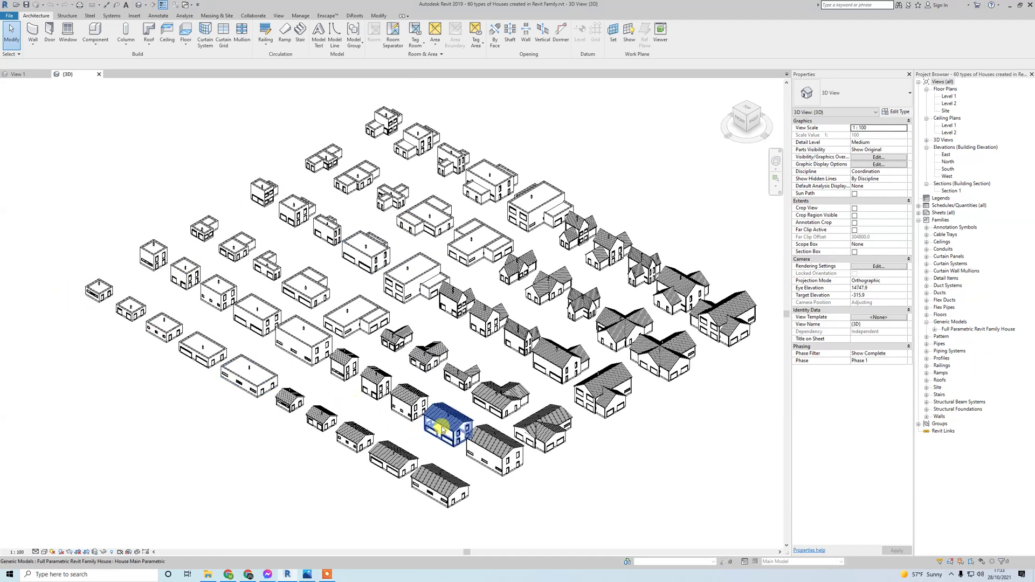
- Show the family's View 1 3D view with Preview Visibility on, orbited to the front
left_click(24, 78)
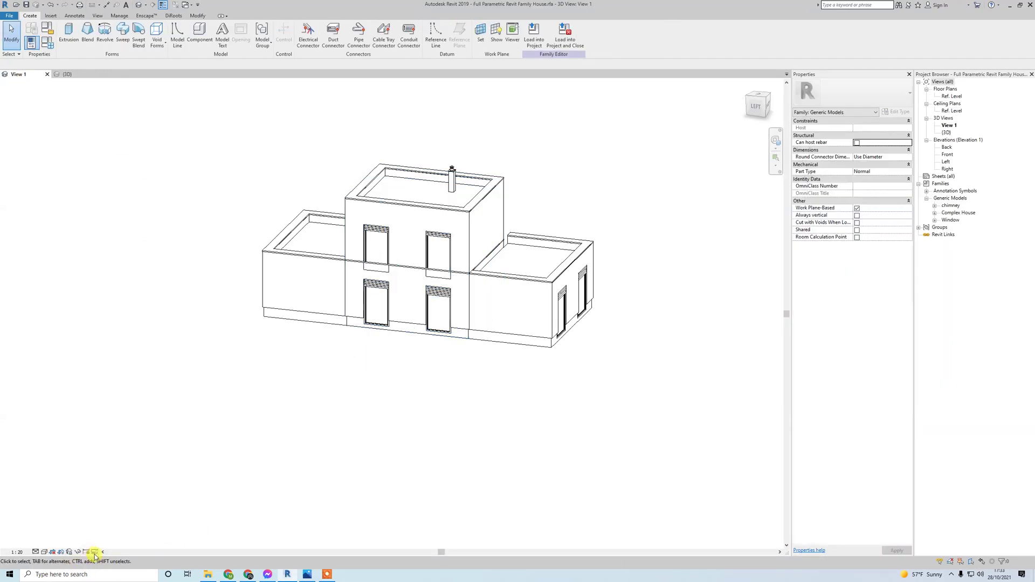
left_click(96, 553)
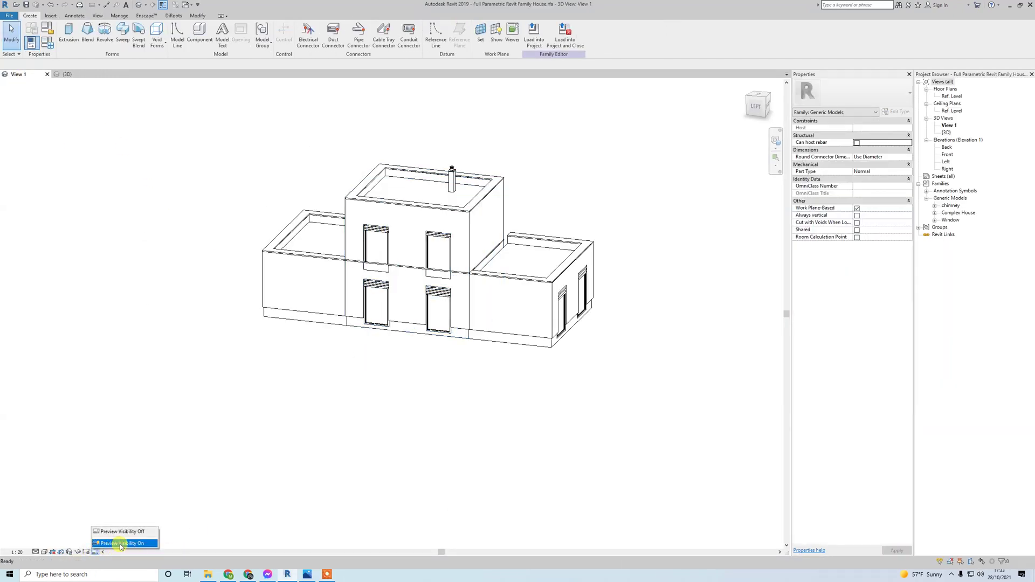
left_click(120, 543)
mouse_move(268, 436)
middle_mouse_down("shift")
mouse_move(462, 377)
mouse_move(351, 325)
mouse_move(392, 395)
mouse_move(358, 404)
mouse_move(388, 393)
mouse_move(372, 386)
mouse_move(401, 396)
mouse_move(397, 377)
mouse_move(370, 388)
mouse_move(412, 382)
mouse_move(392, 372)
middle_mouse_up("shift")
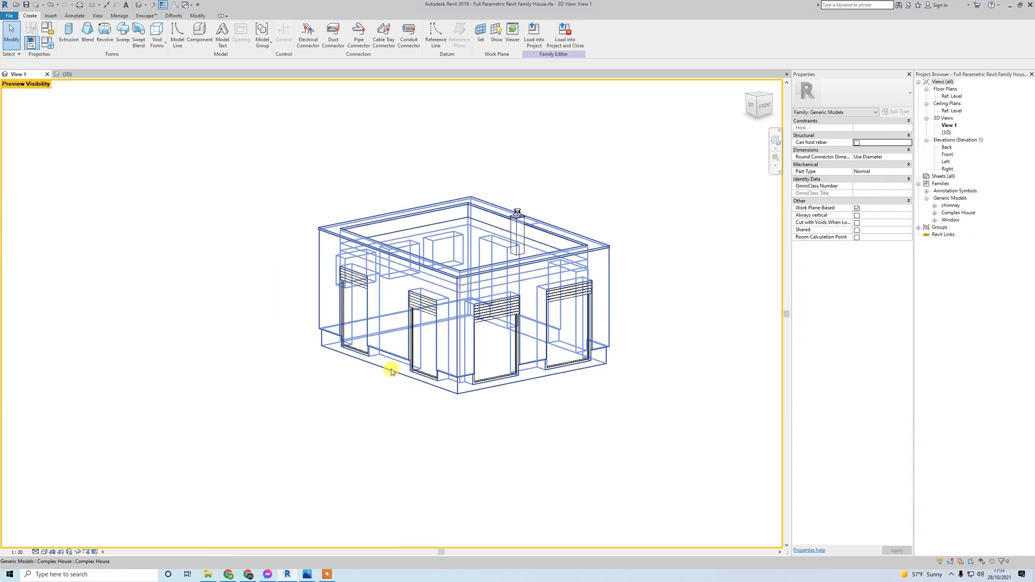
- Look over the family's type parameters in an enlarged window, then close it
left_click(47, 48)
left_click_drag(386, 177, 104, 95)
left_click_drag(488, 336, 381, 546)
left_click(293, 536)
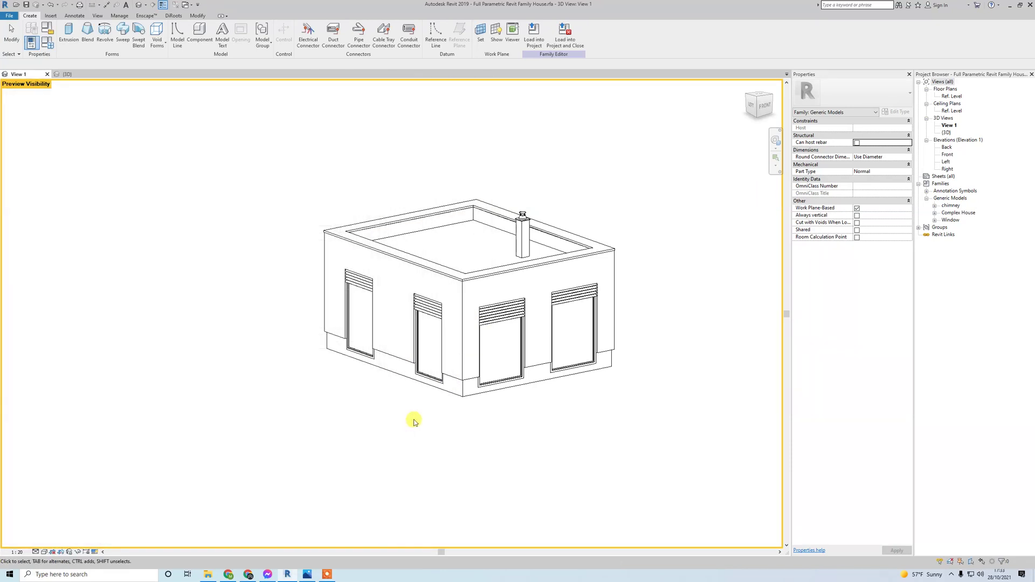
- Shift the house right and switch the visual style to Realistic
middle_click_drag(450, 423, 539, 425)
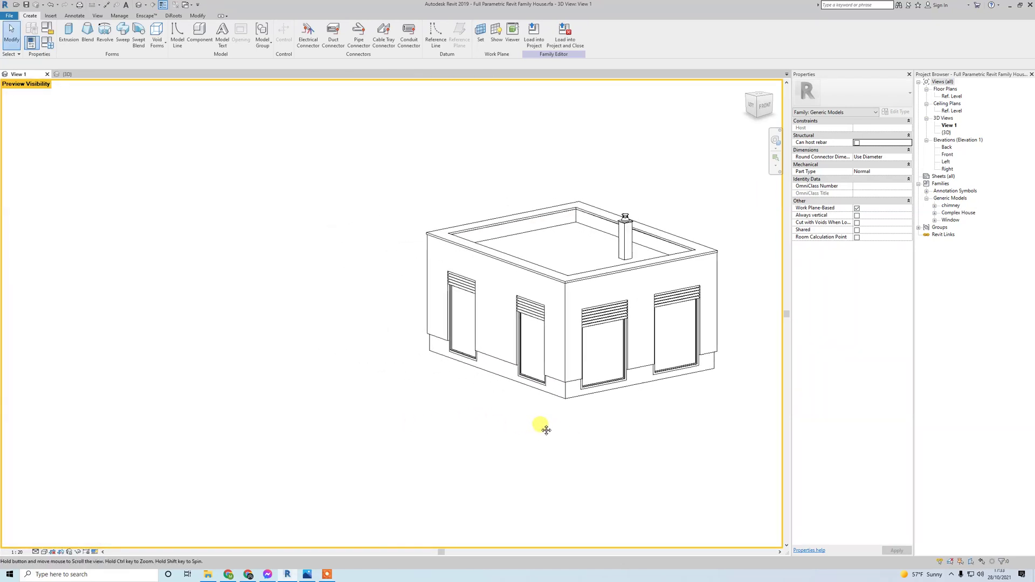
left_click(45, 553)
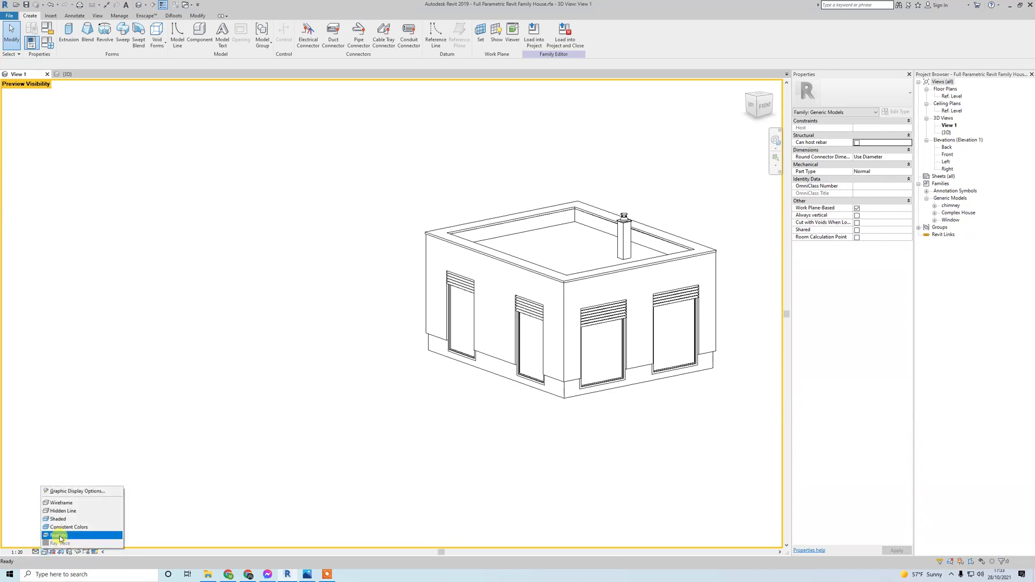
left_click(61, 537)
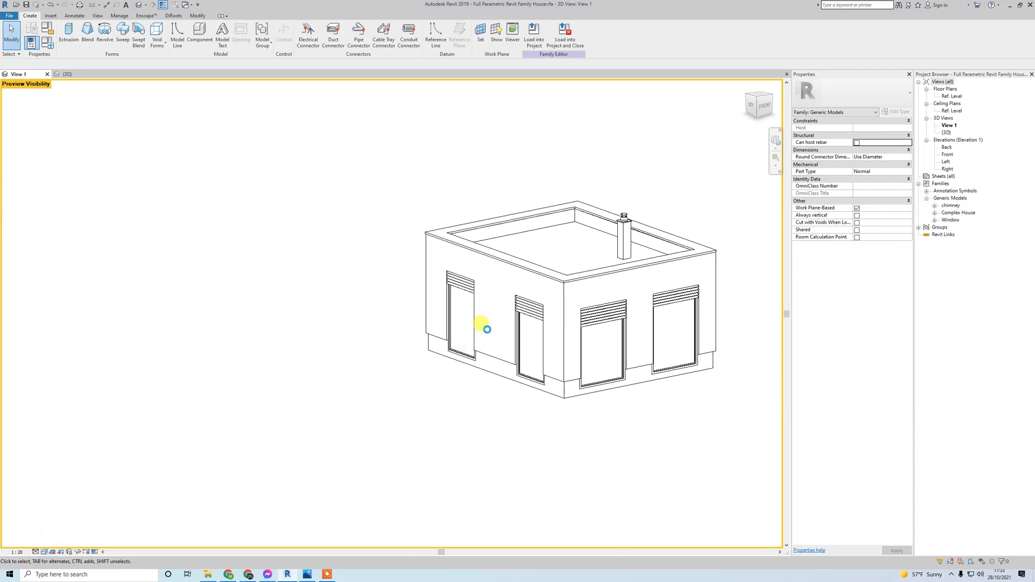
scroll(448, 339, "down", 2)
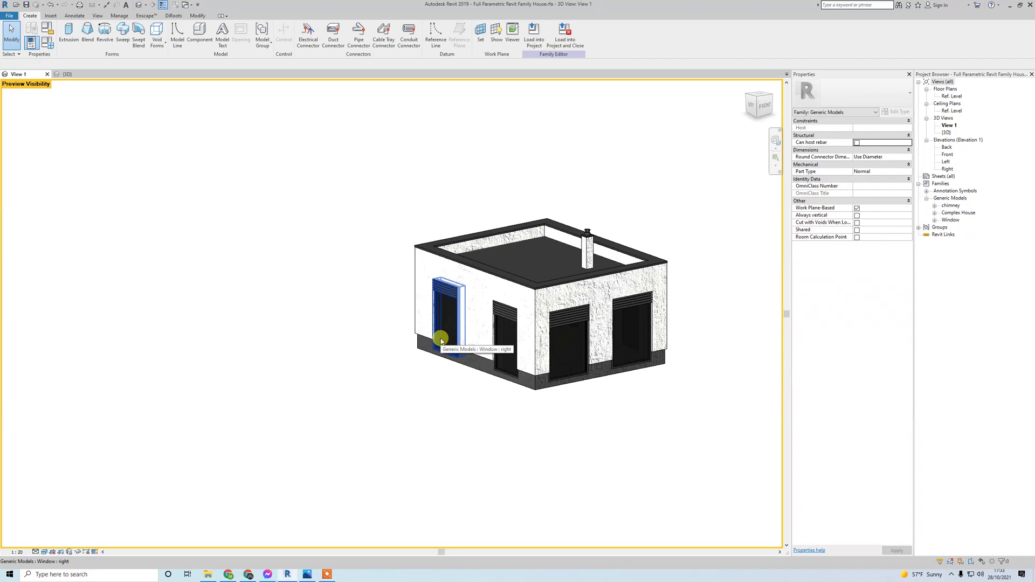
- Open Family Types and scroll through the House Main Parametric parameter list
left_click(48, 43)
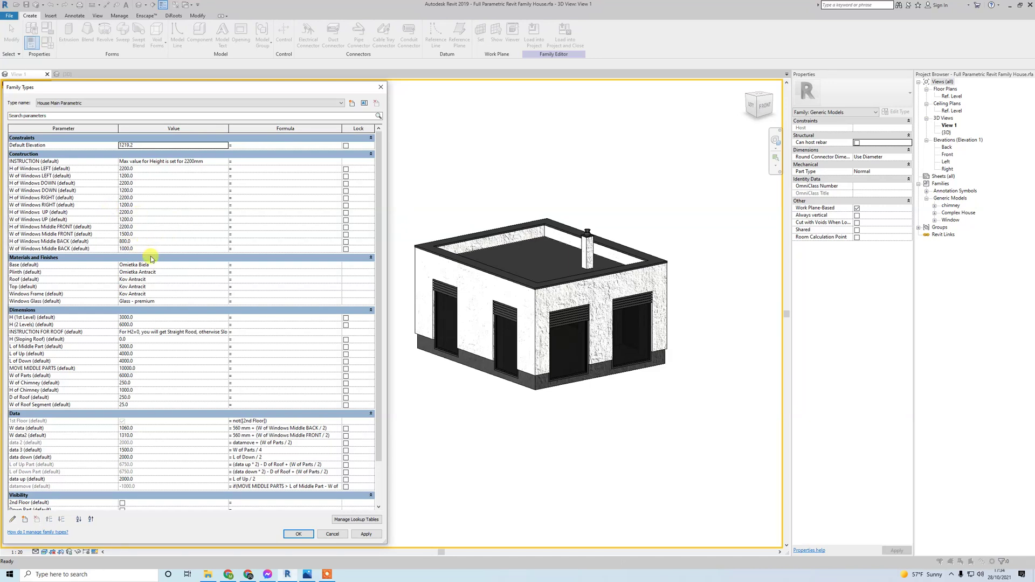
scroll(154, 260, "down", 2)
scroll(158, 264, "up", 2)
scroll(151, 278, "down", 2)
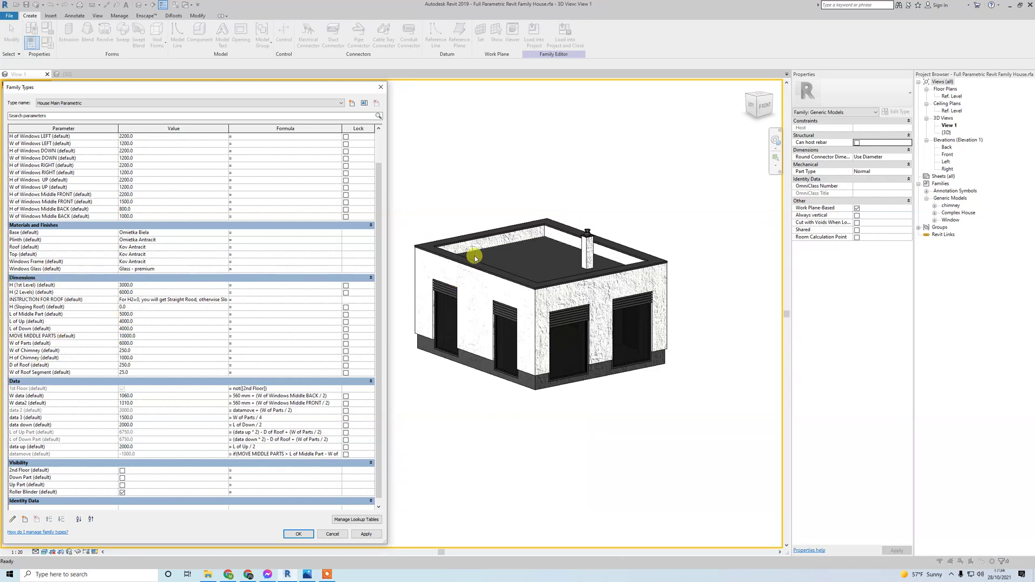
- Set L of Middle Part to 8000, apply and close, then orbit to inspect the longer house
left_click(142, 286)
left_click(75, 293)
left_click(154, 295)
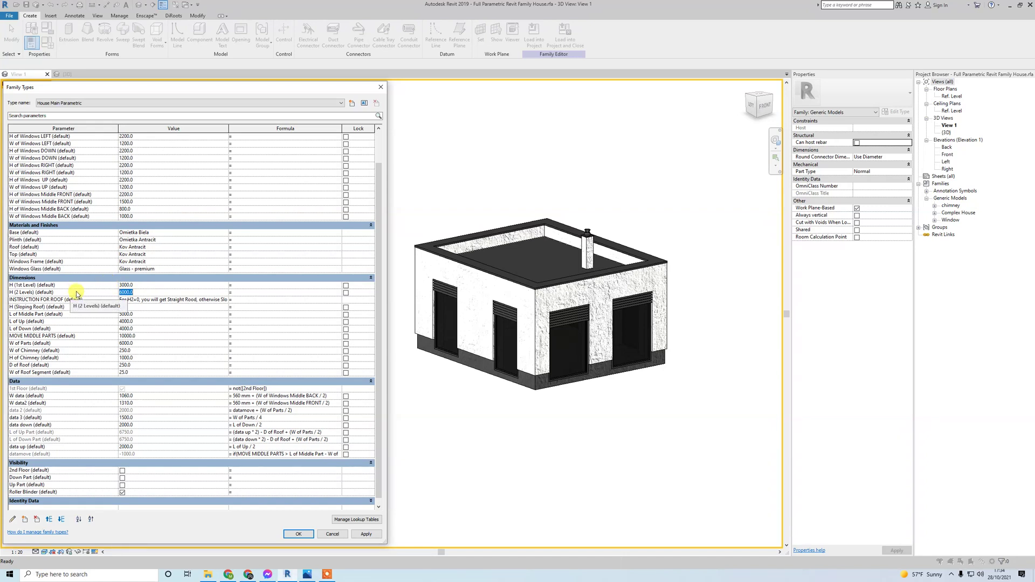
left_click(97, 306)
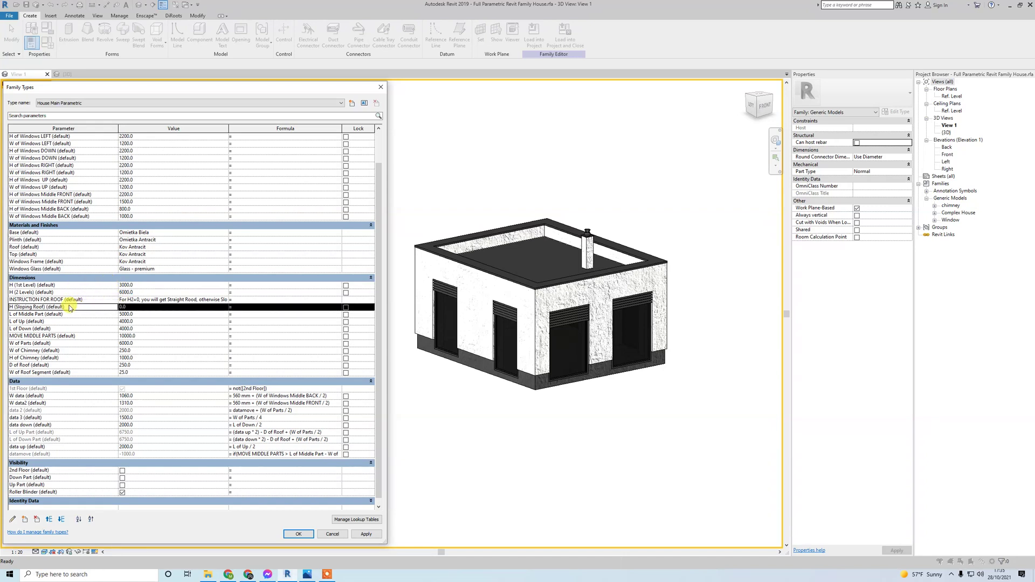
left_click(143, 318)
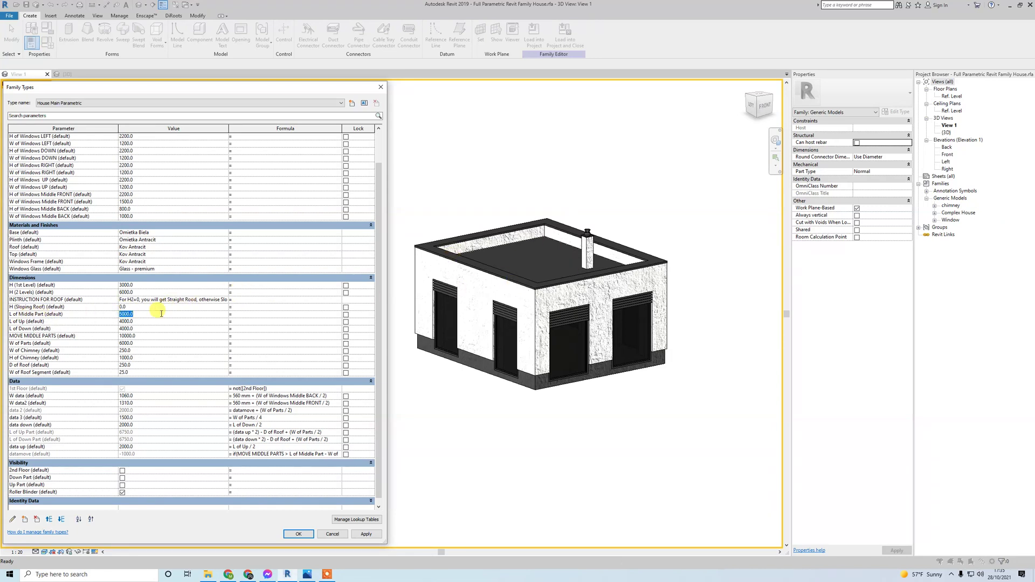
left_click(113, 316)
type("8000")
left_click(364, 534)
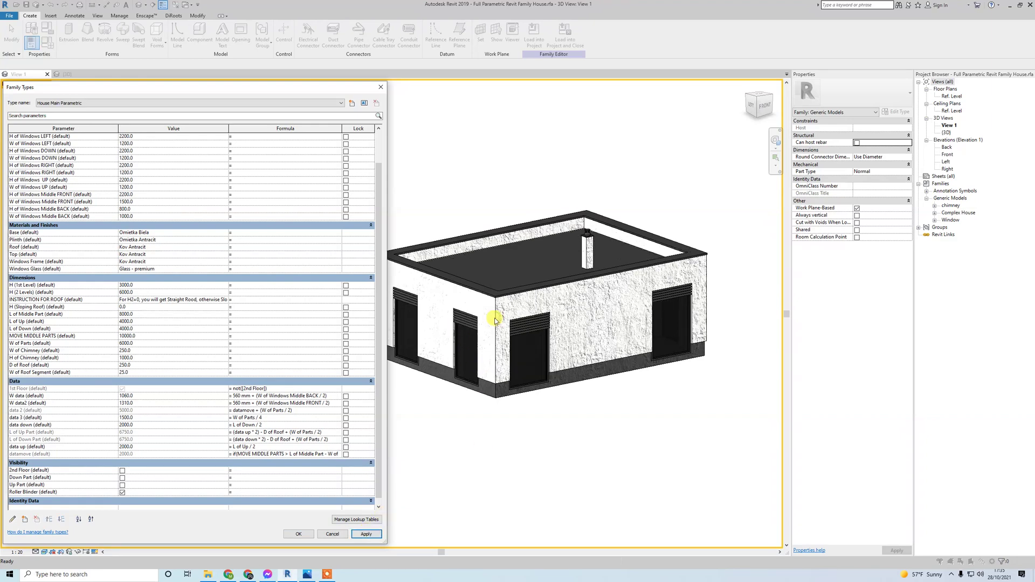
left_click(297, 534)
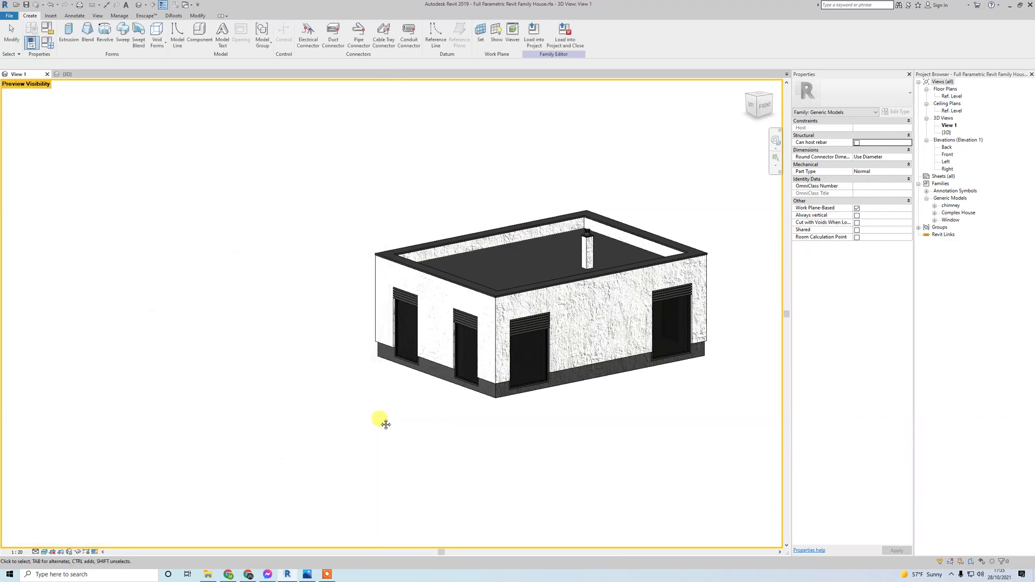
middle_click_drag(393, 421, 483, 388, "shift")
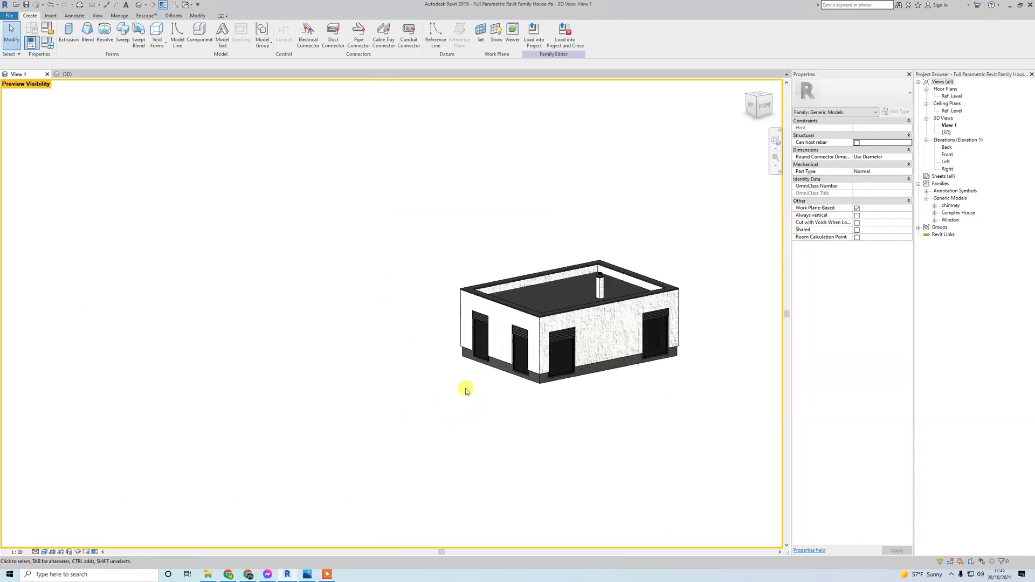
- Reopen Family Types with FT and apply a W of Parts value of 4000
key("f")
key("t")
left_click(147, 348)
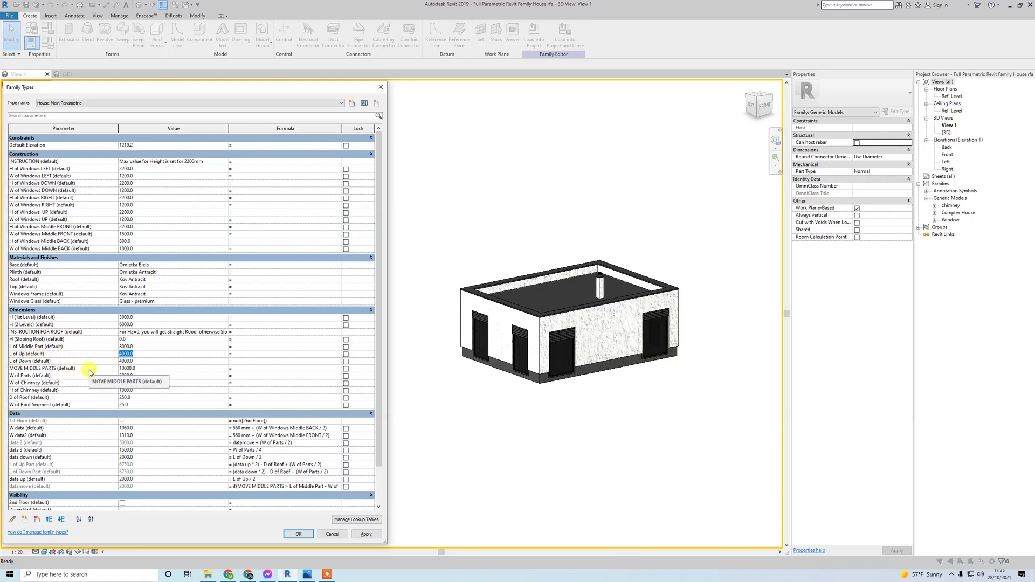
left_click(70, 376)
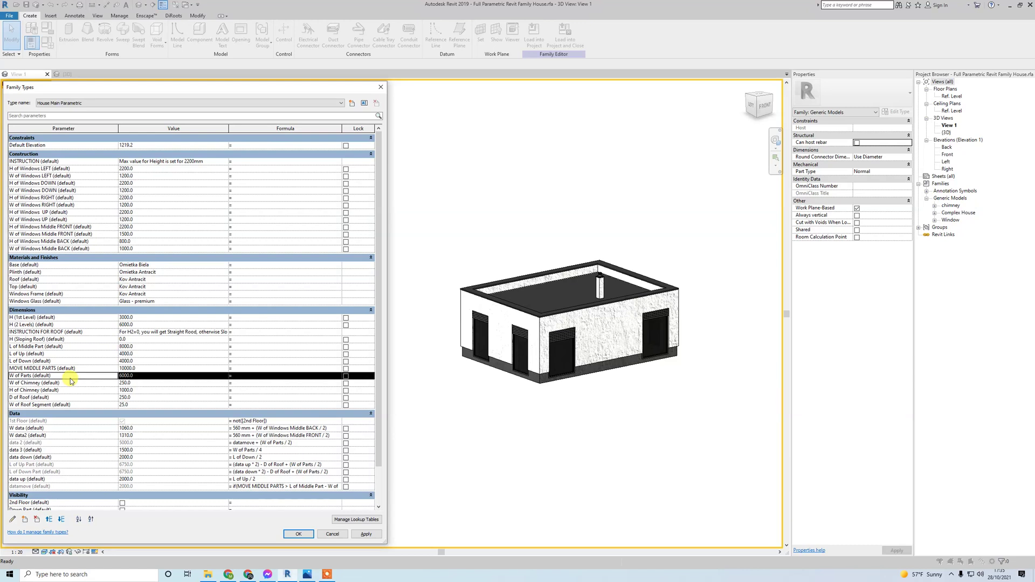
left_click(129, 376)
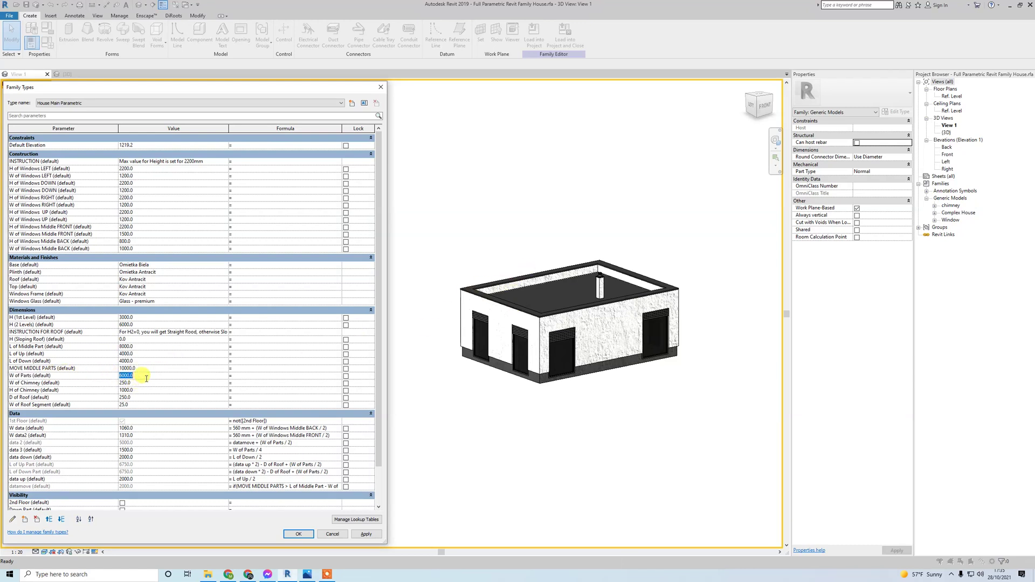
type("4000")
left_click(367, 533)
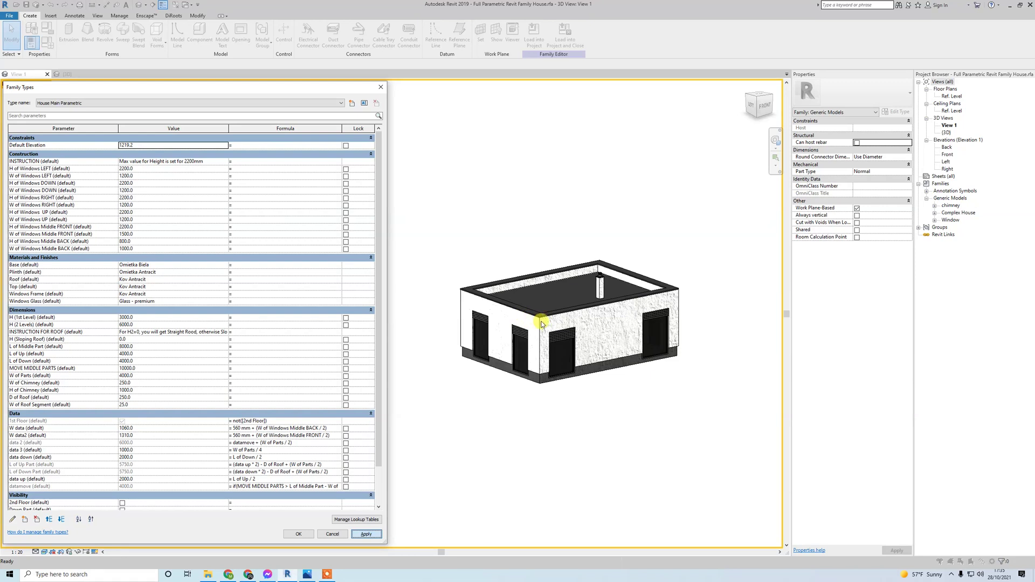
- Try a 400 W of Chimney, then change it back to 250
left_click(144, 386)
type("40")
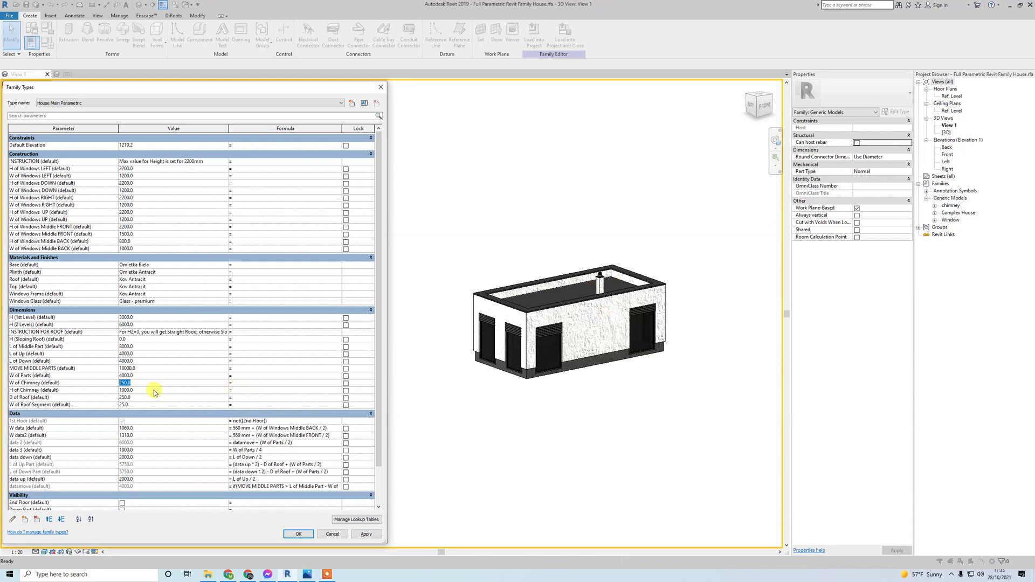
type("0")
left_click(367, 534)
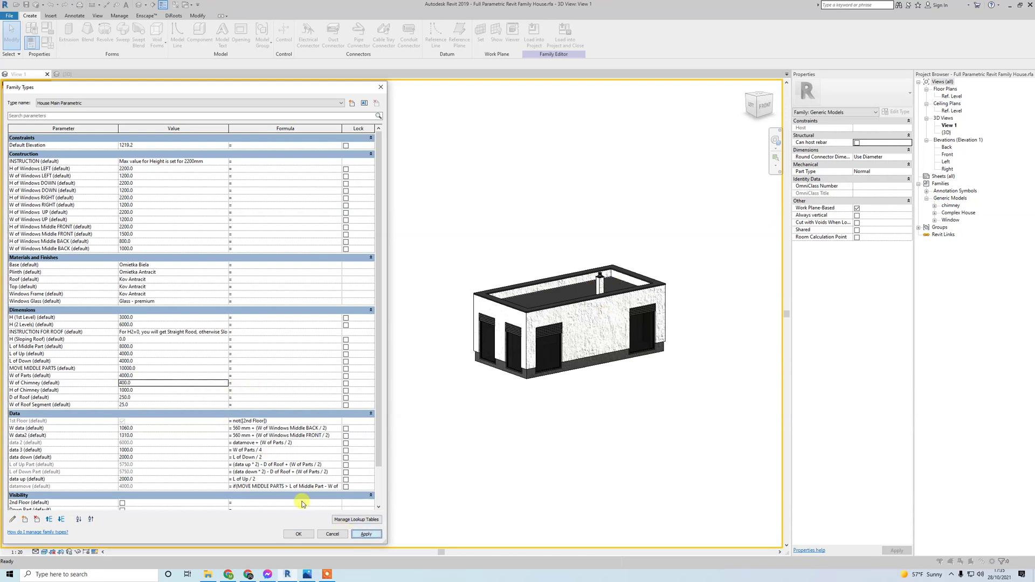
left_click(144, 384)
type("250")
- Try a 1500 H of Chimney, then restore it to 1000 and apply
left_click(145, 391)
double_click(145, 392)
type("1500")
left_click(366, 534)
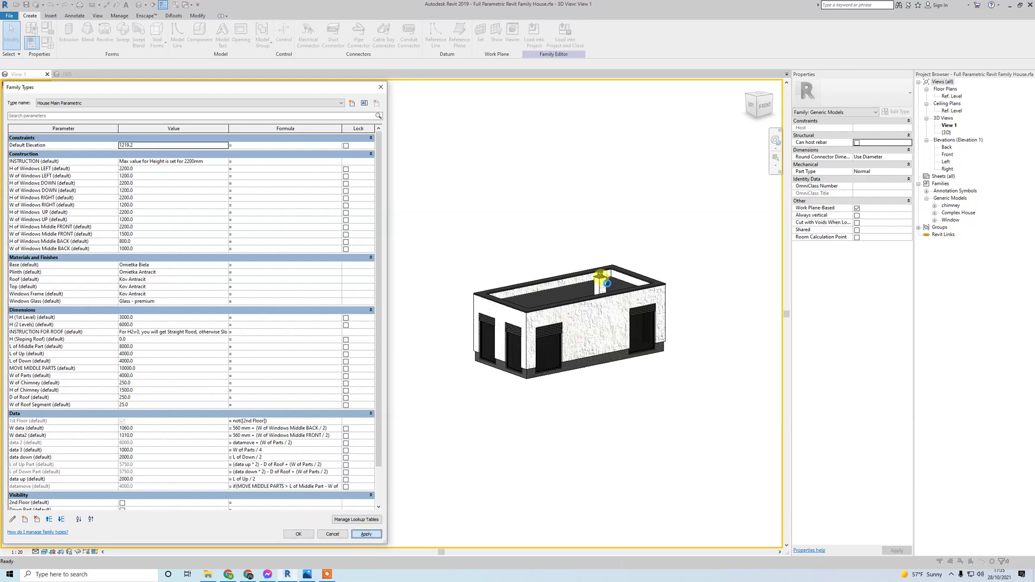
double_click(144, 389)
type("1000")
left_click(380, 535)
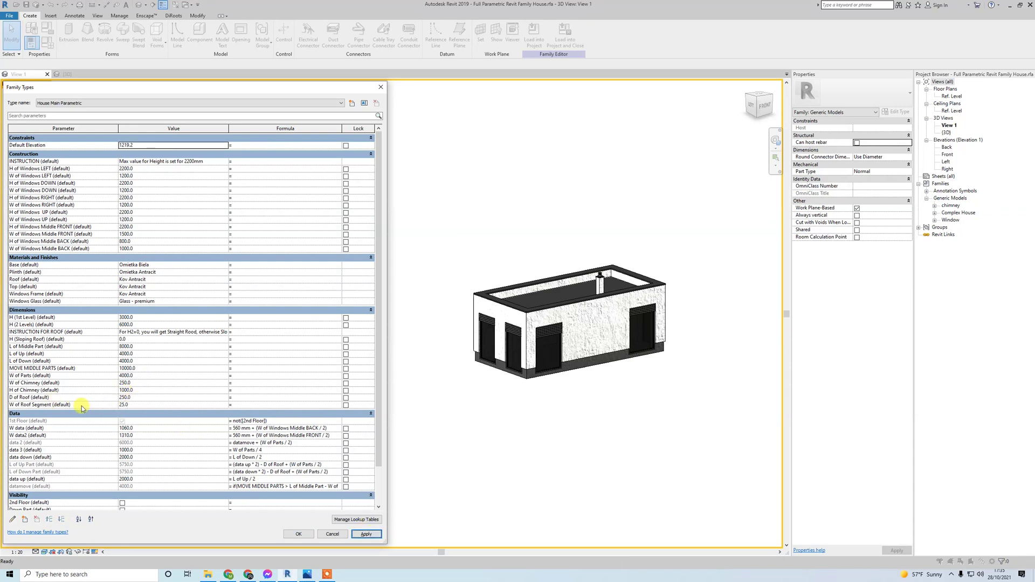
- Collapse the Data group and switch on 2nd Floor, applying it to the model
scroll(124, 415, "down", 2)
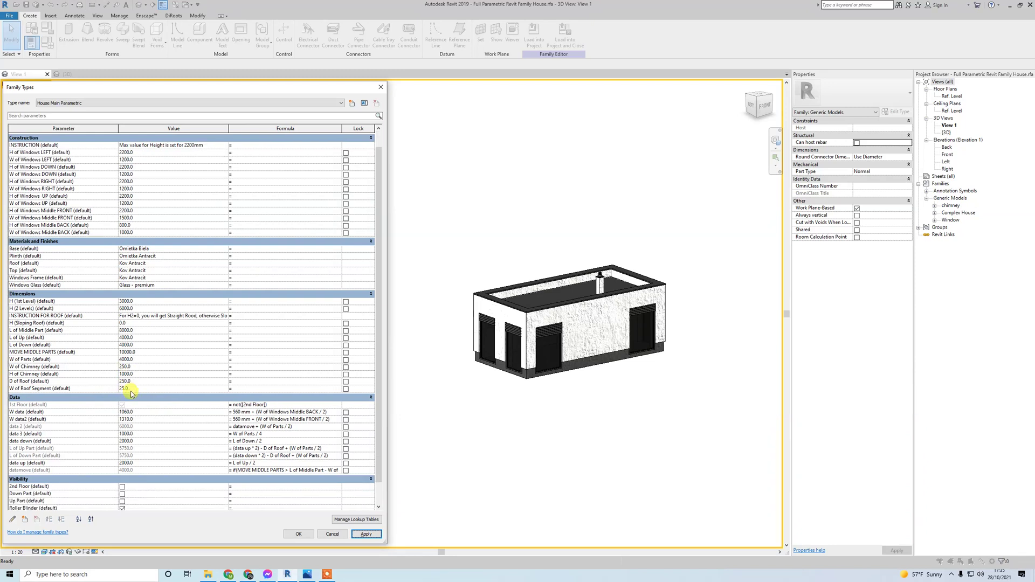
left_click(368, 386)
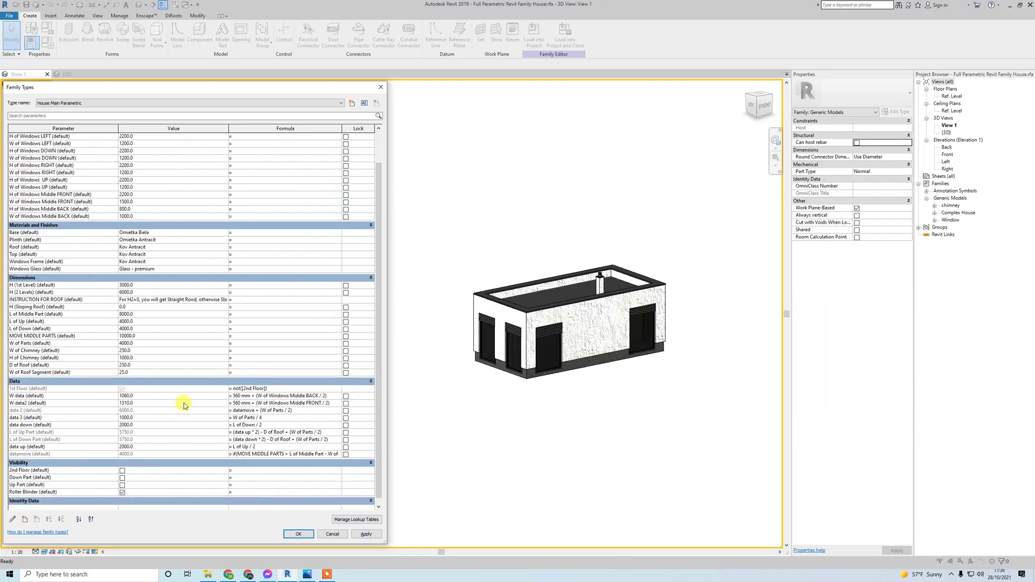
left_click(334, 381)
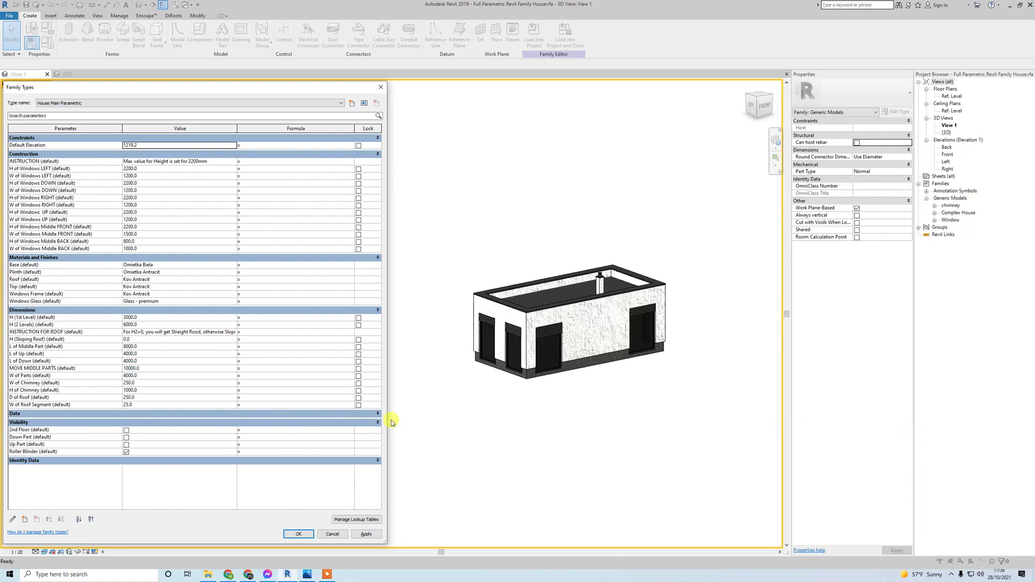
left_click(127, 431)
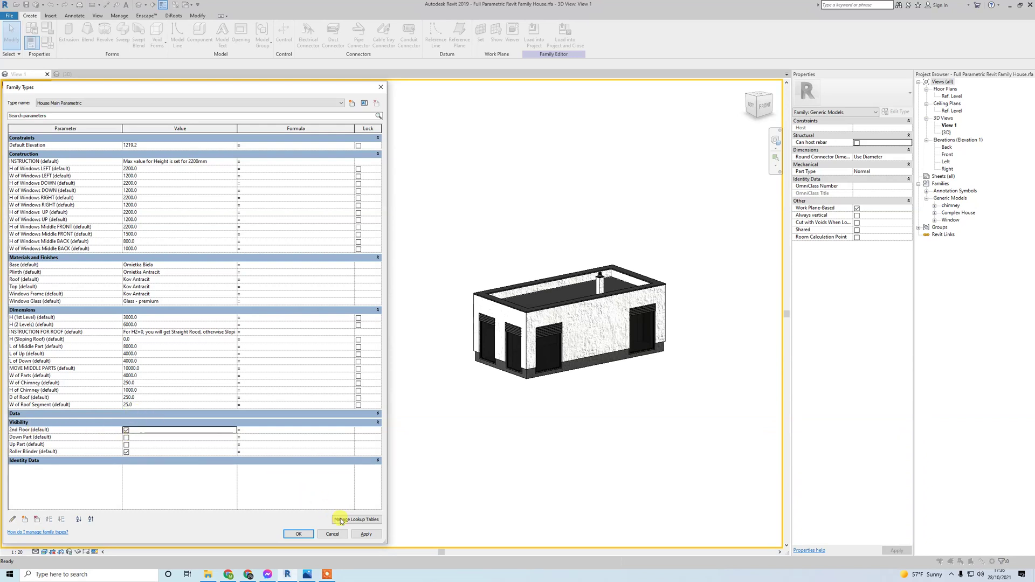
left_click(366, 533)
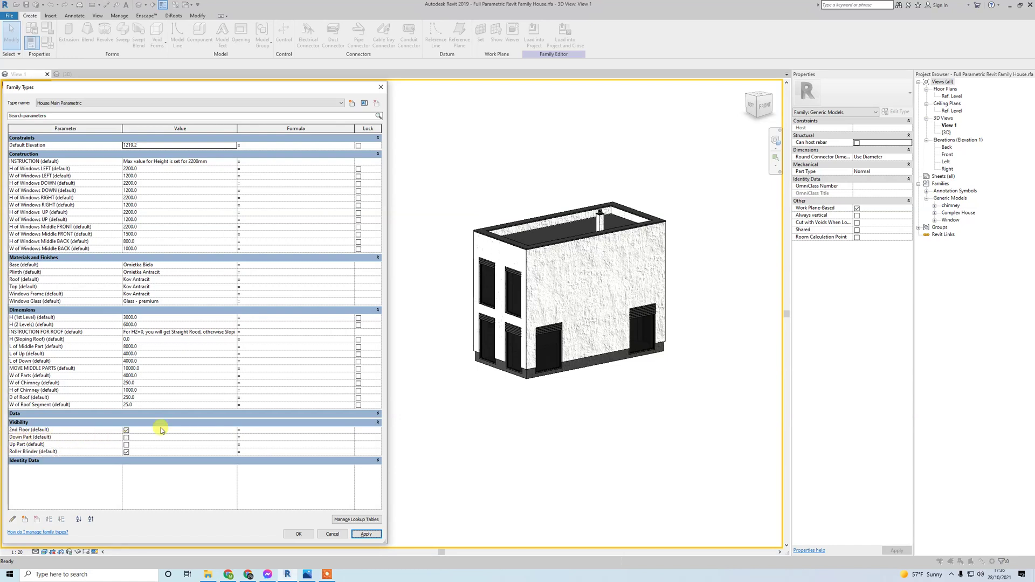
- Switch on Down Part and Up Part, applying each to the house
left_click(126, 438)
left_click(378, 537)
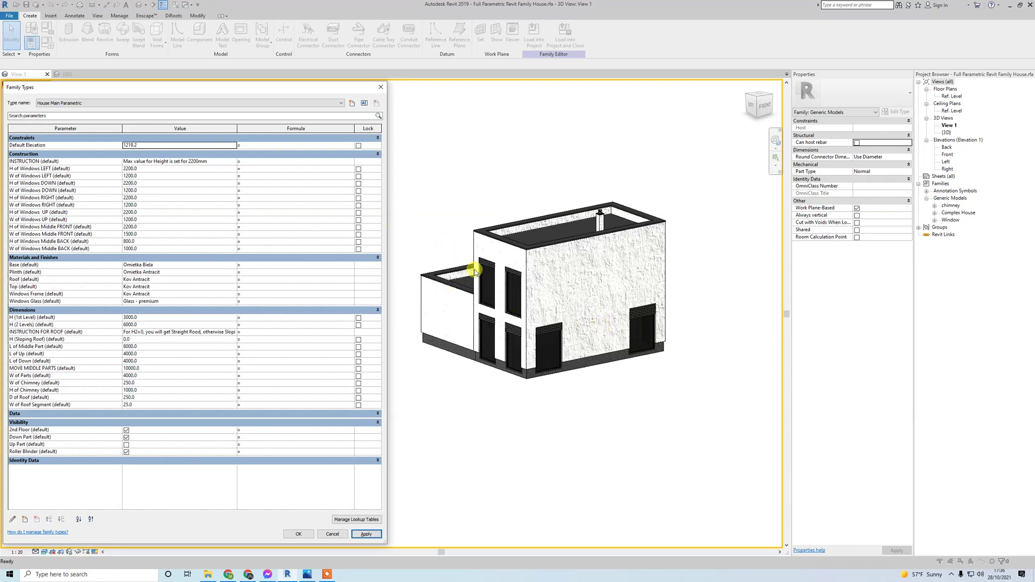
left_click(127, 445)
left_click(366, 535)
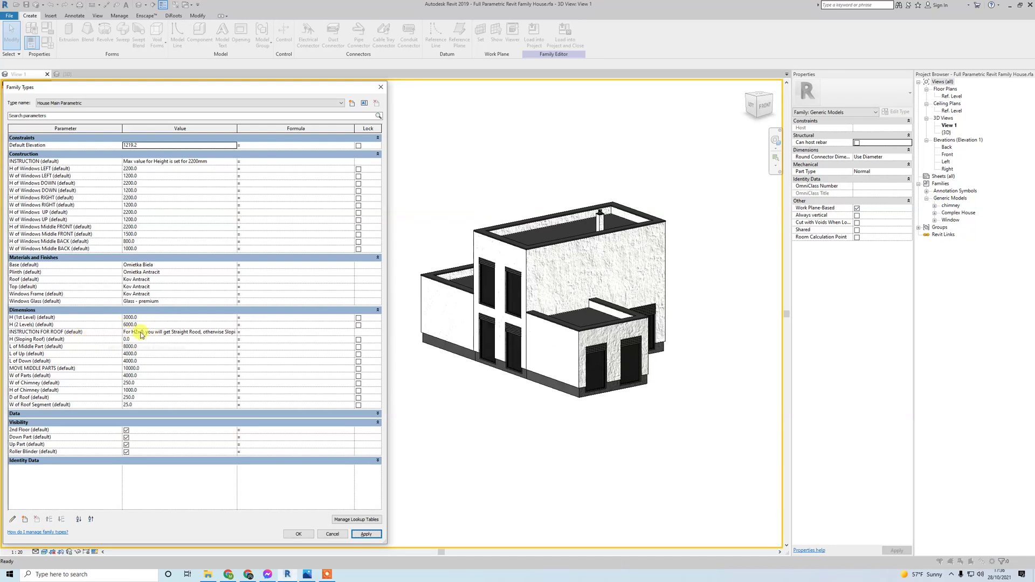
- Set H (2 Levels) to 7000 and apply
left_click(125, 325)
left_click_drag(122, 325, 145, 326)
type("7000")
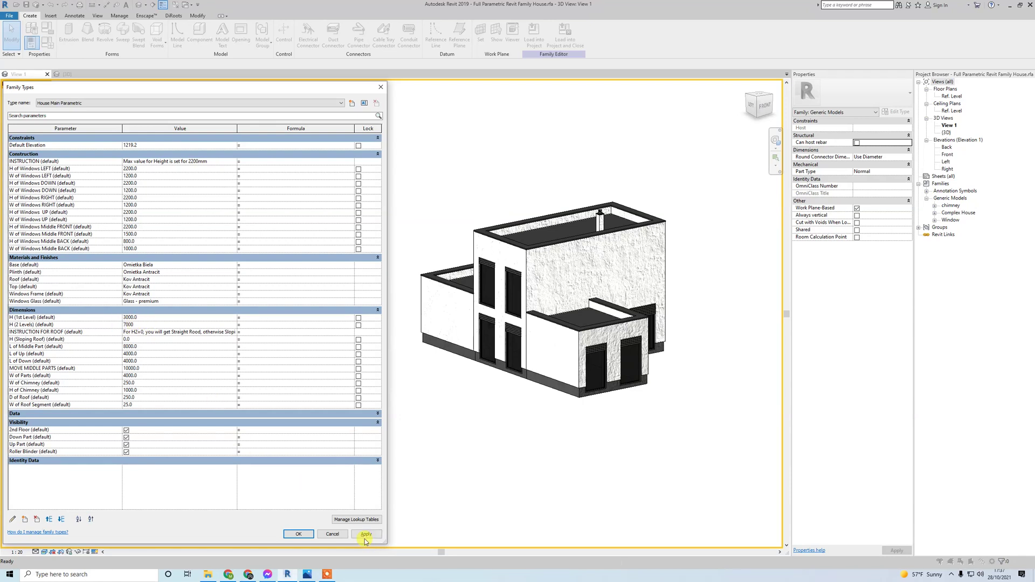
left_click(366, 533)
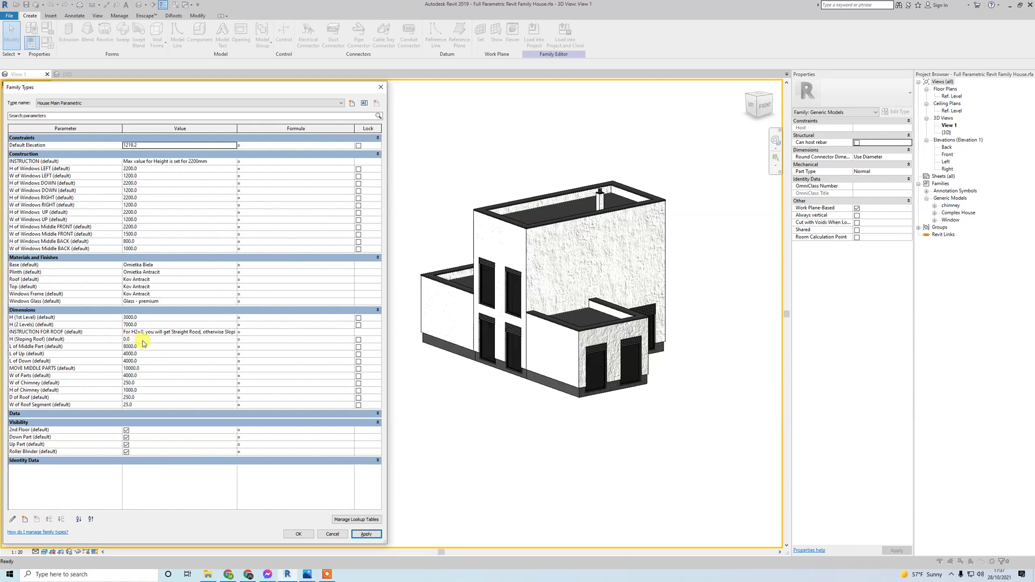
- Set L of Up to 2000 and L of Down to 6000, then apply
left_click(136, 354)
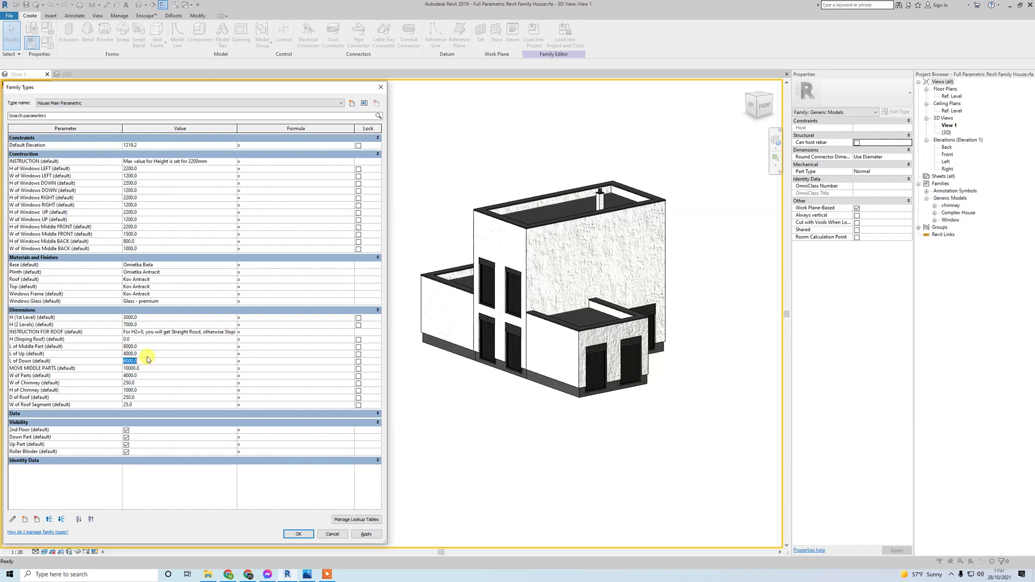
type("200")
left_click(151, 363)
type("6000")
left_click(365, 534)
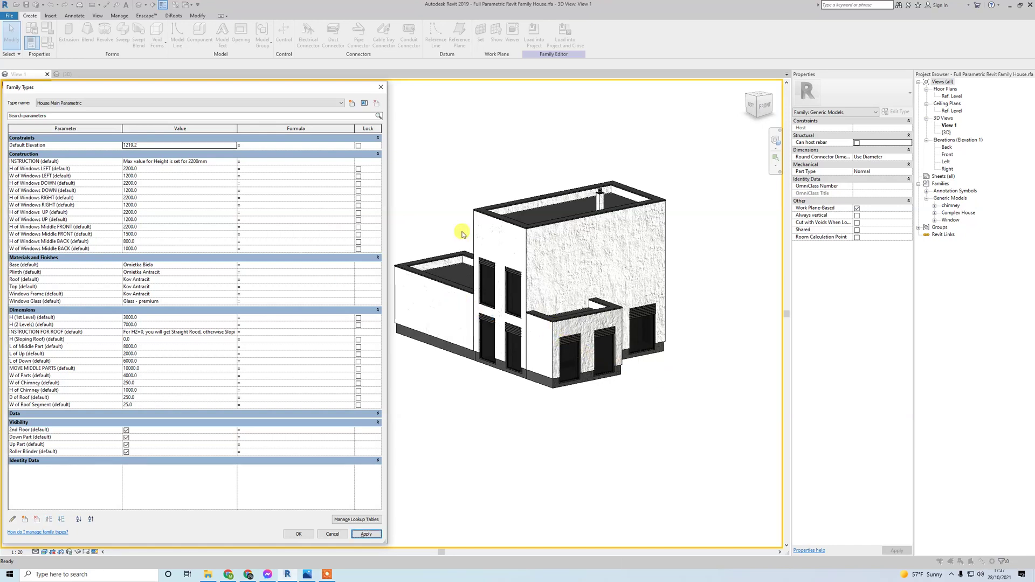
- Try MOVE MIDDLE PARTS offsets of 0, 150000 and 2000, applying each
left_click(156, 369)
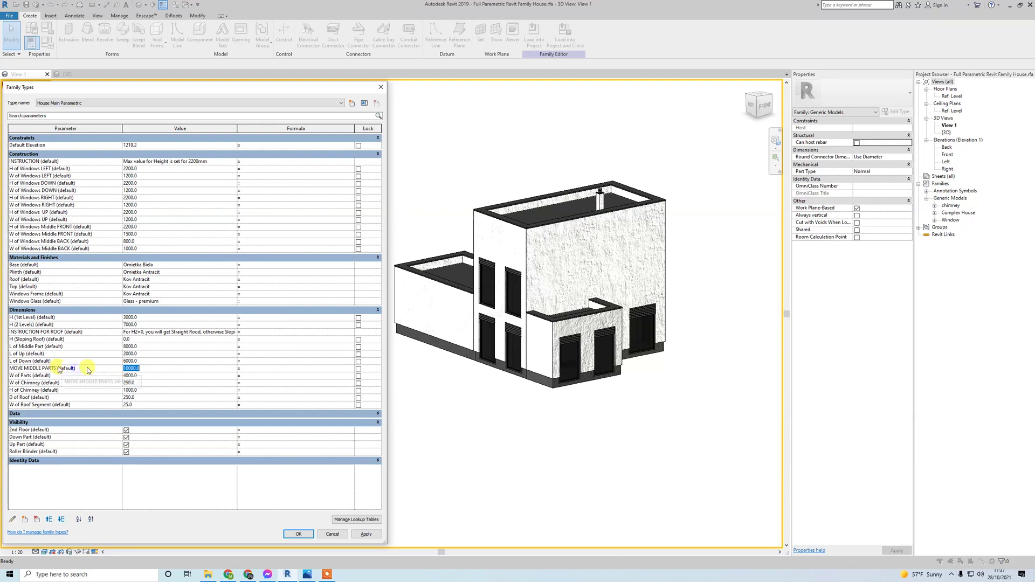
type("0")
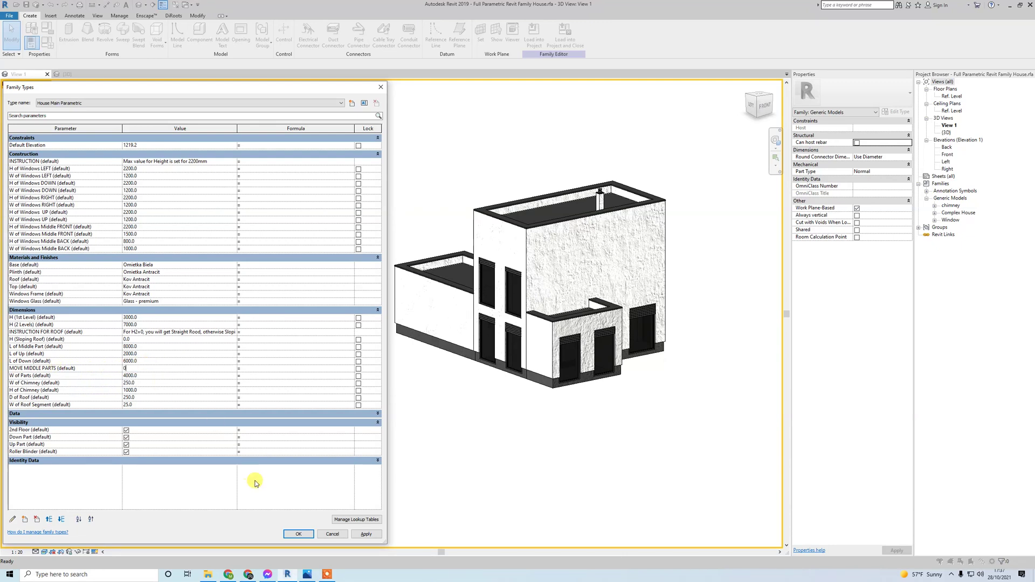
left_click(366, 533)
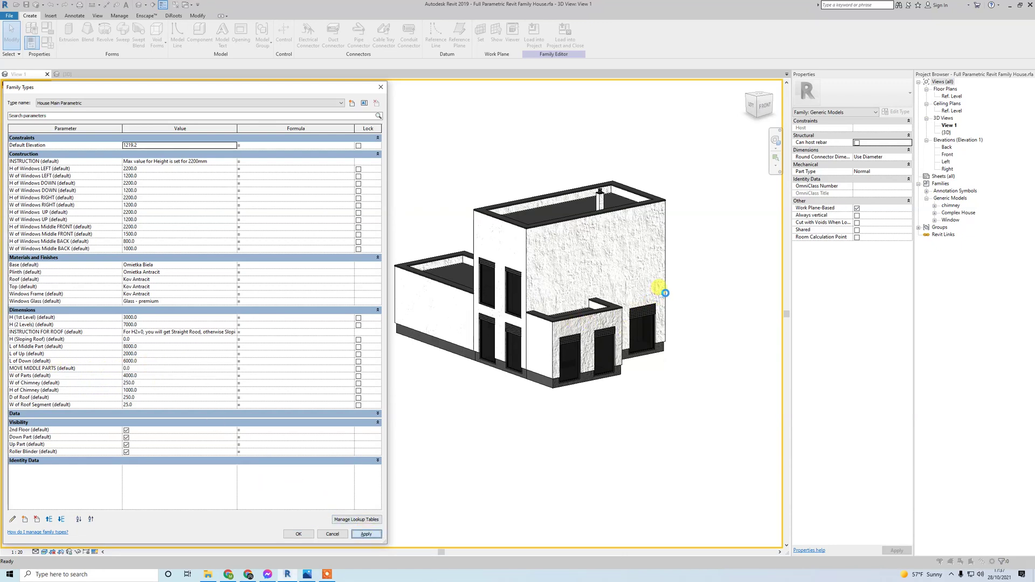
left_click(151, 368)
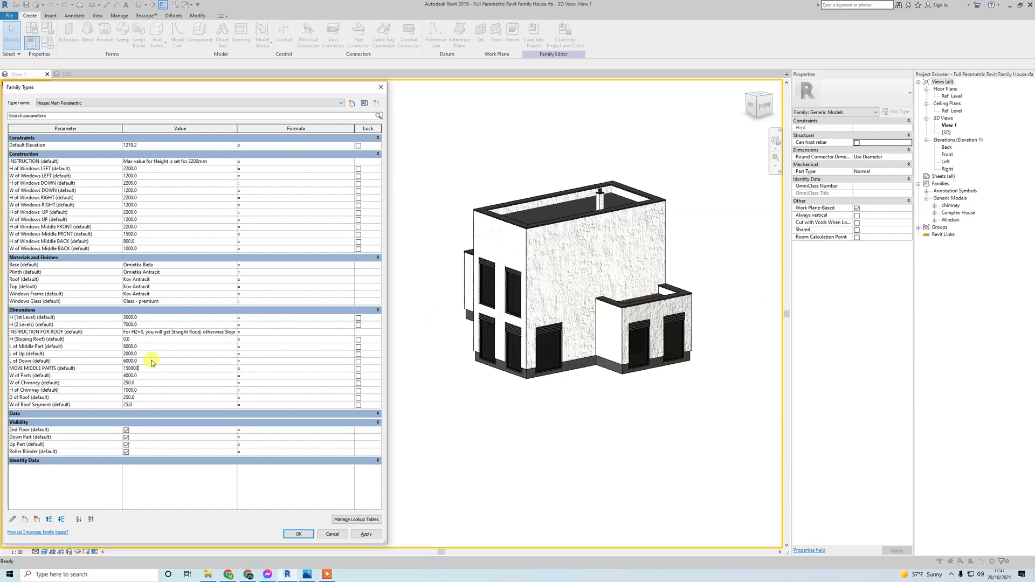
left_click(132, 369)
left_click(368, 534)
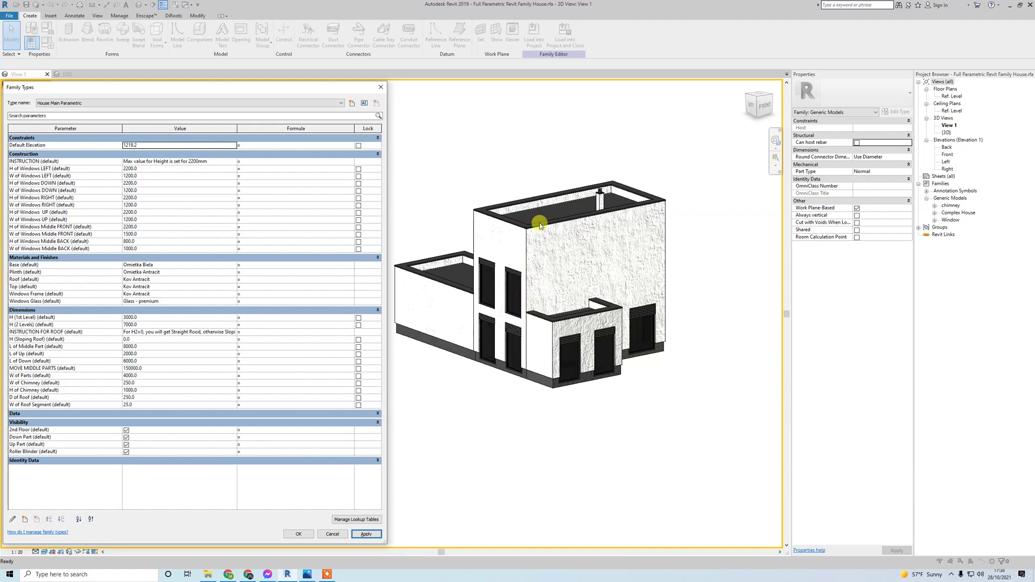
left_click(155, 368)
type("2000")
left_click(366, 533)
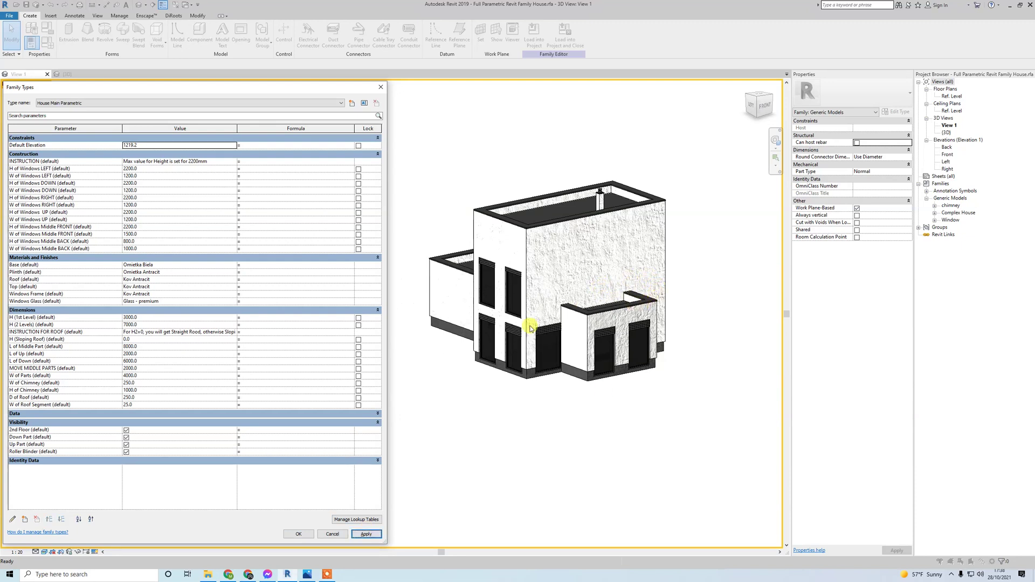
- Try a 3000 MOVE MIDDLE PARTS offset, then settle on 1000 and apply
left_click(151, 370)
type("3000")
left_click(367, 534)
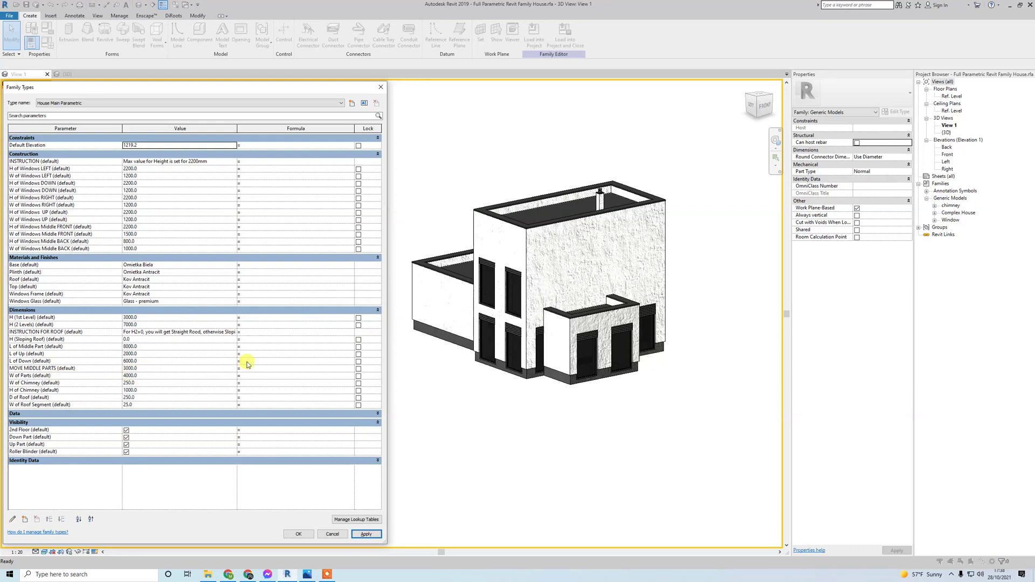
left_click(147, 369)
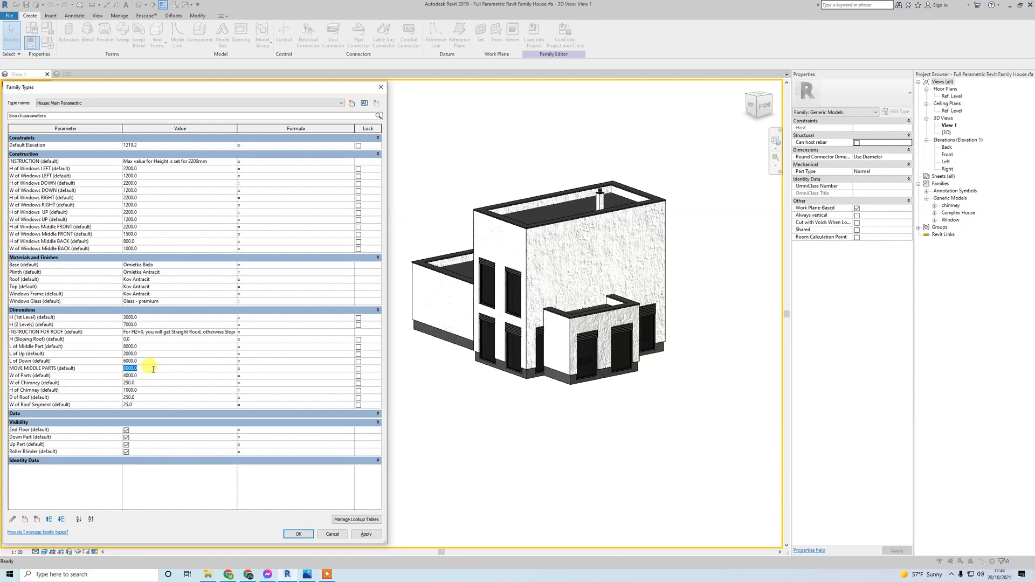
type("500")
key("BackSpace")
key("BackSpace")
key("BackSpace")
type("1000")
left_click(366, 534)
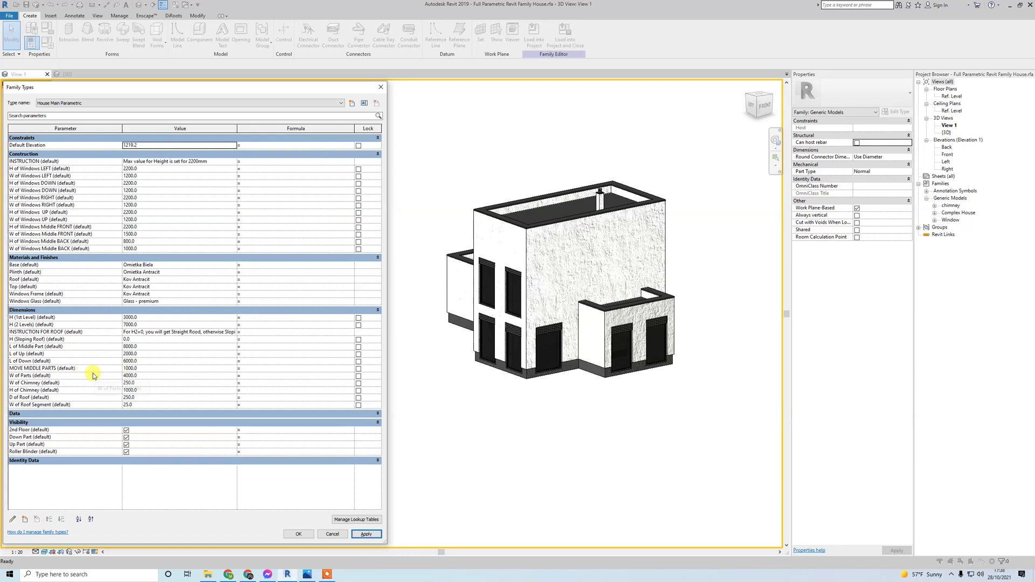
left_click_drag(96, 376, 87, 392)
- Widen the Value column and apply an H (Sloping Roof) of 1500
left_click_drag(237, 128, 272, 129)
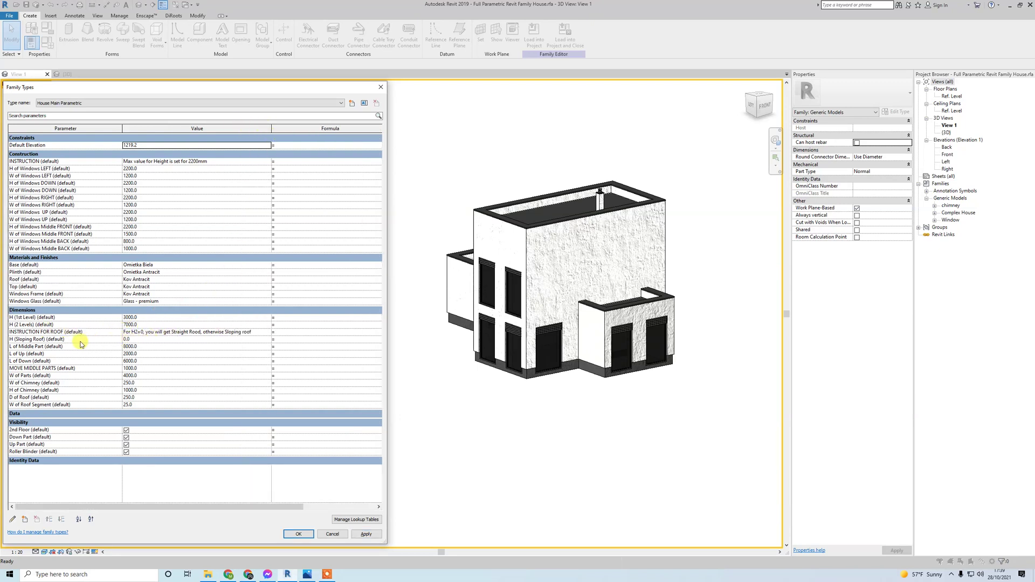
left_click(140, 340)
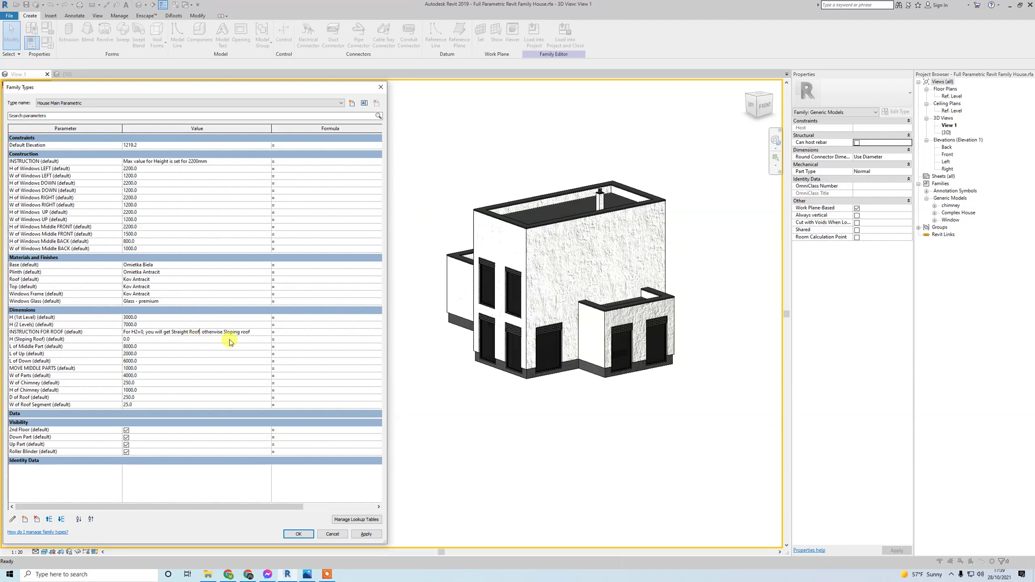
left_click(162, 346)
left_click(156, 338)
type("1500")
left_click(366, 535)
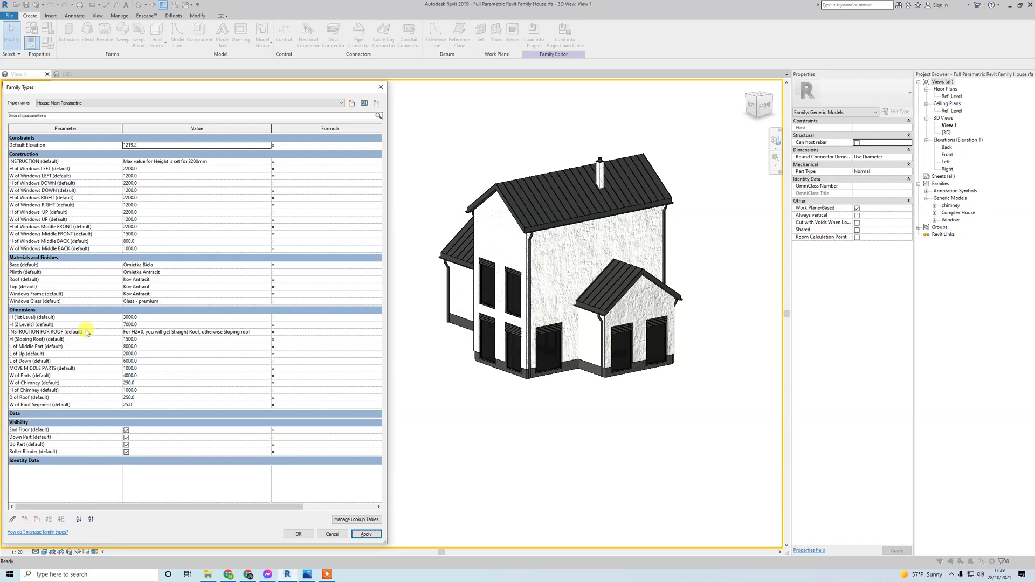
- Raise H (Sloping Roof) to 2500 and apply for a steeper gable roof
left_click(153, 339)
type("2500")
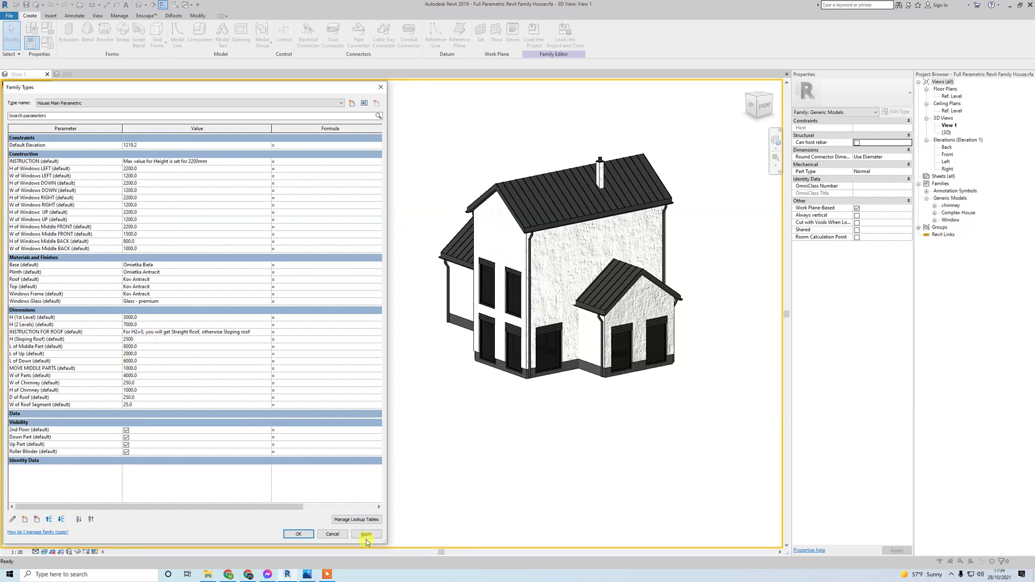
left_click(366, 535)
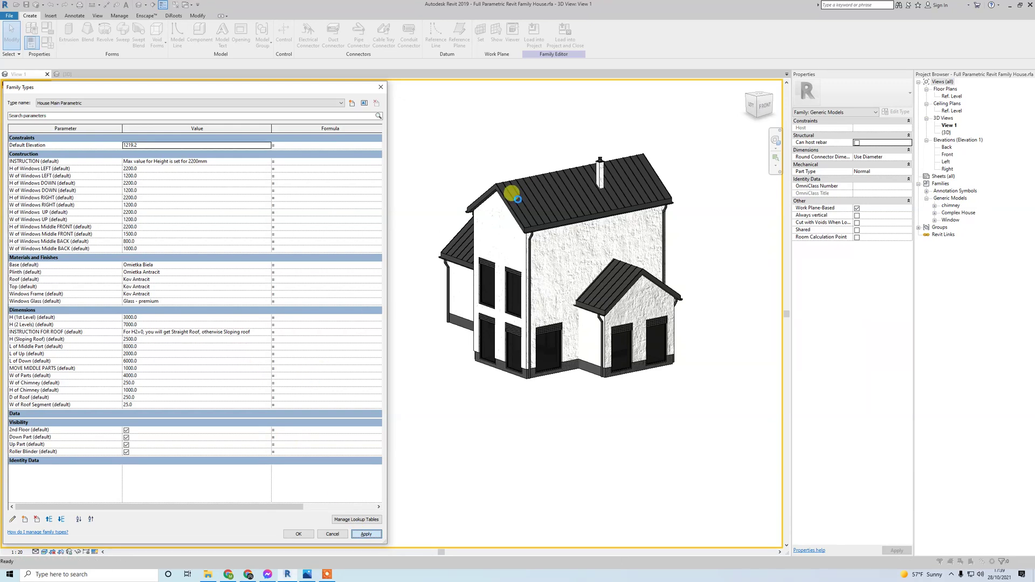
- Apply H (Sloping Roof) 1000 and H (2 Levels) 6000 with 2nd Floor switched off
left_click(148, 338)
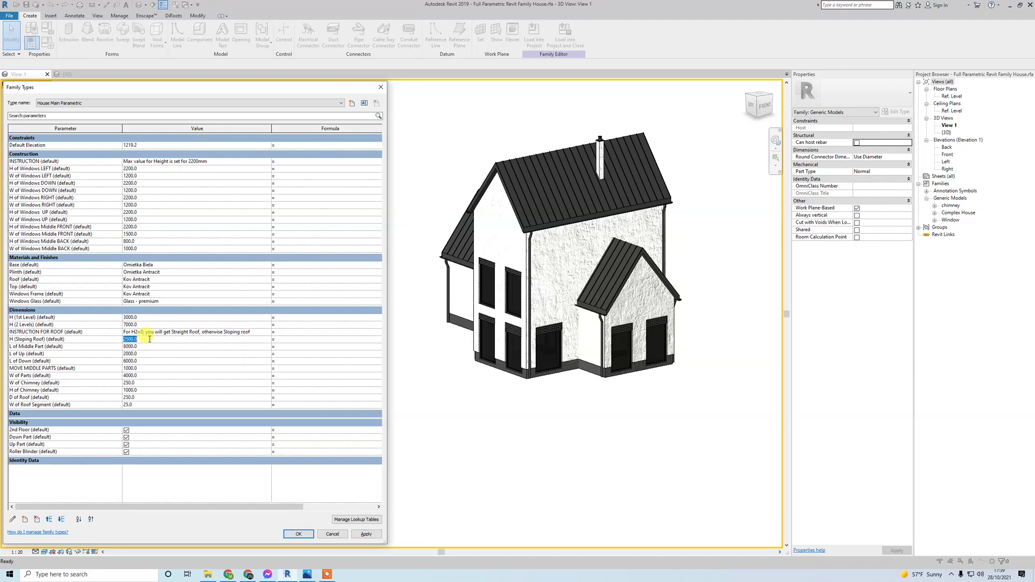
type("1000")
left_click(366, 534)
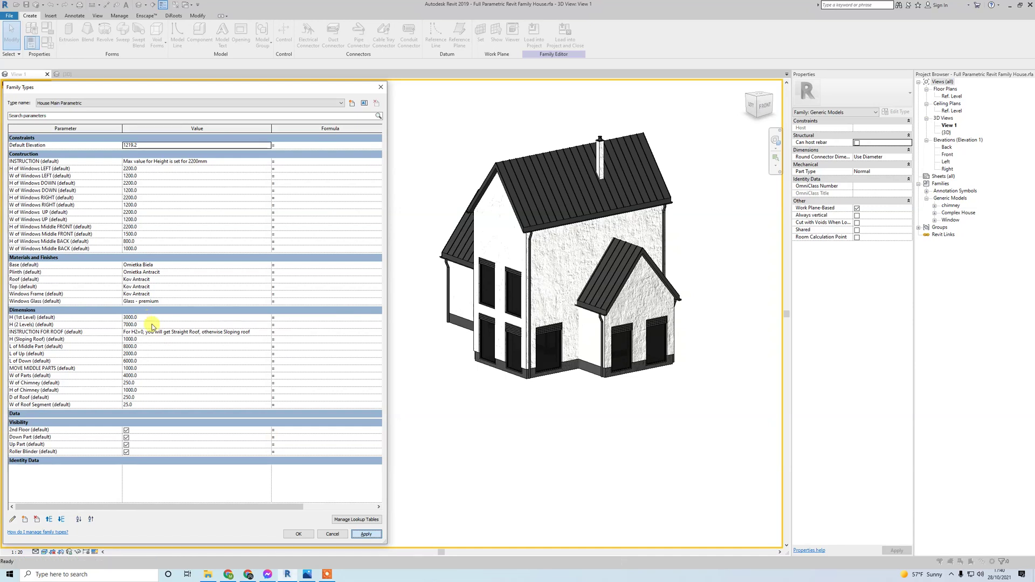
left_click(152, 324)
type("6000")
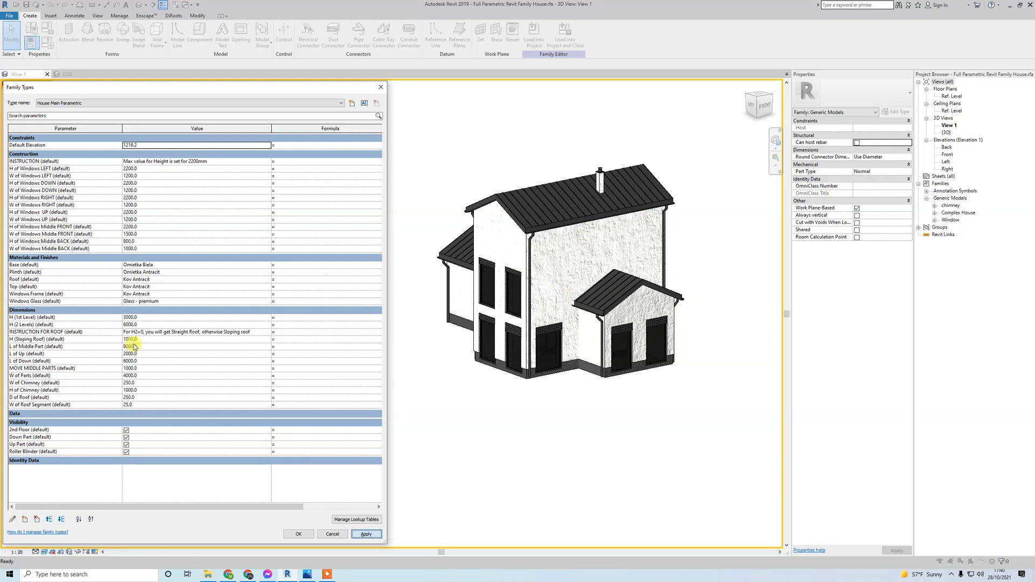
left_click(126, 430)
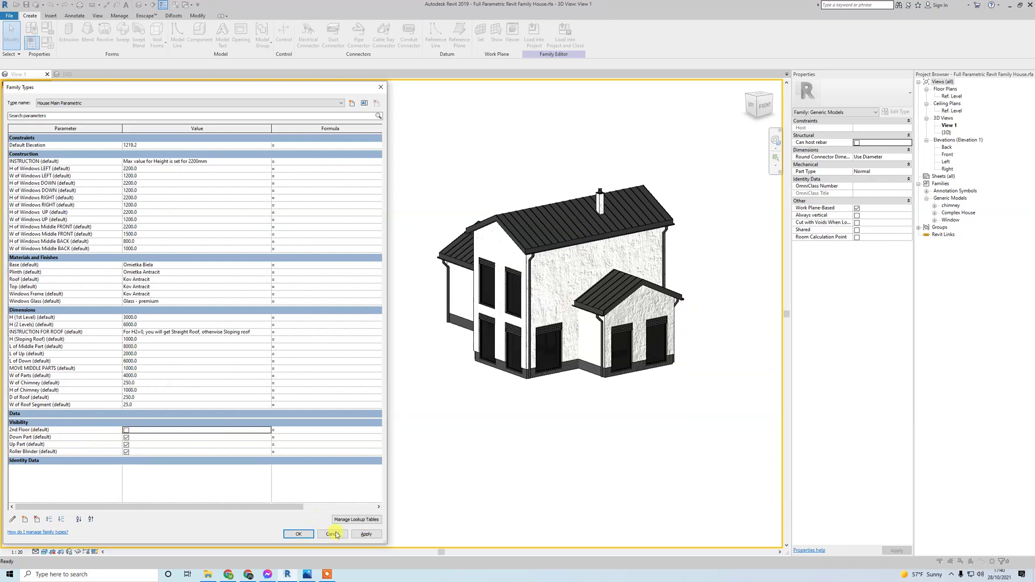
left_click(366, 534)
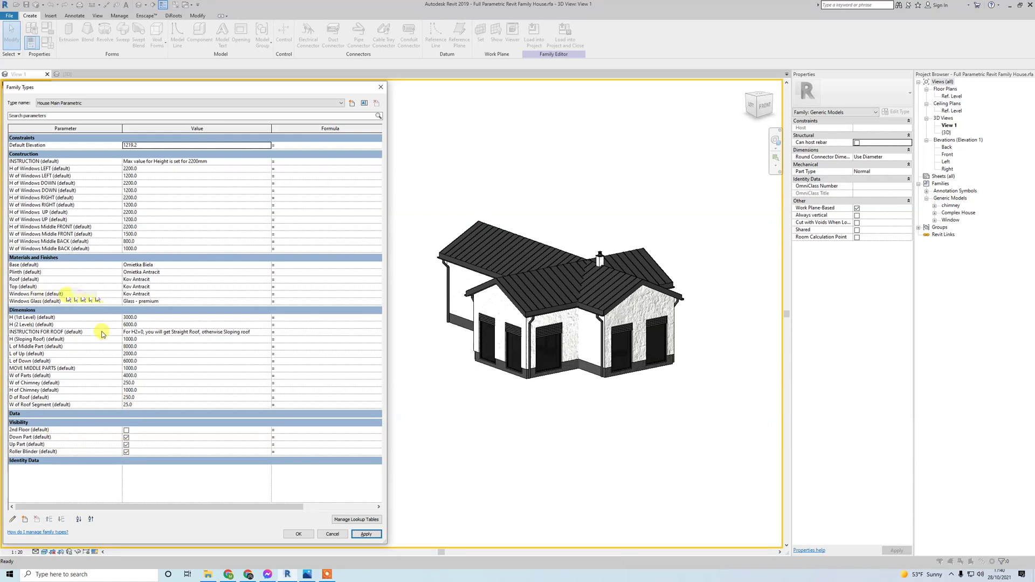
- Preview the house windows with Roller Blinder turned off, then turn Roller Blinder back on
left_click(126, 454)
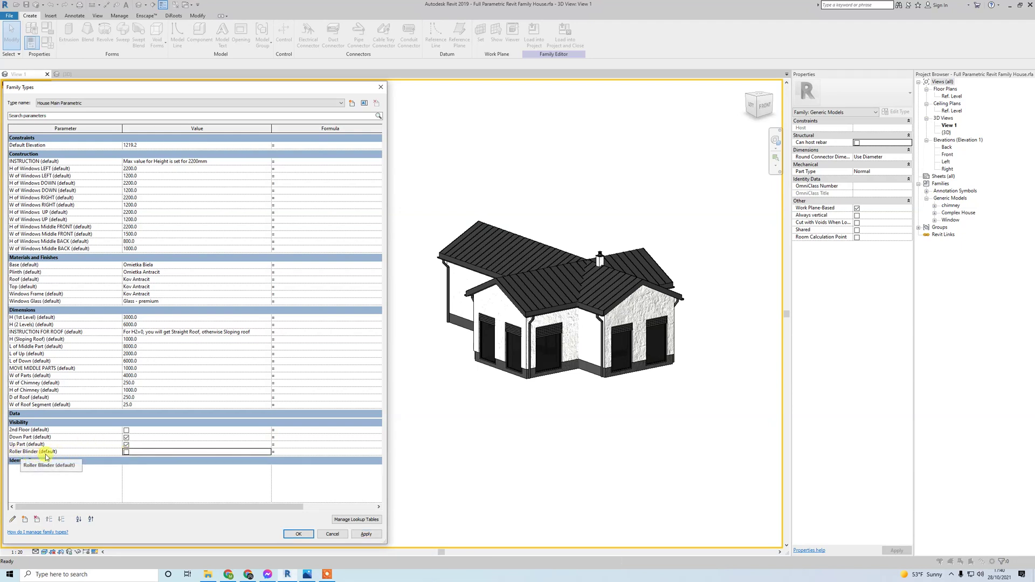
left_click(360, 533)
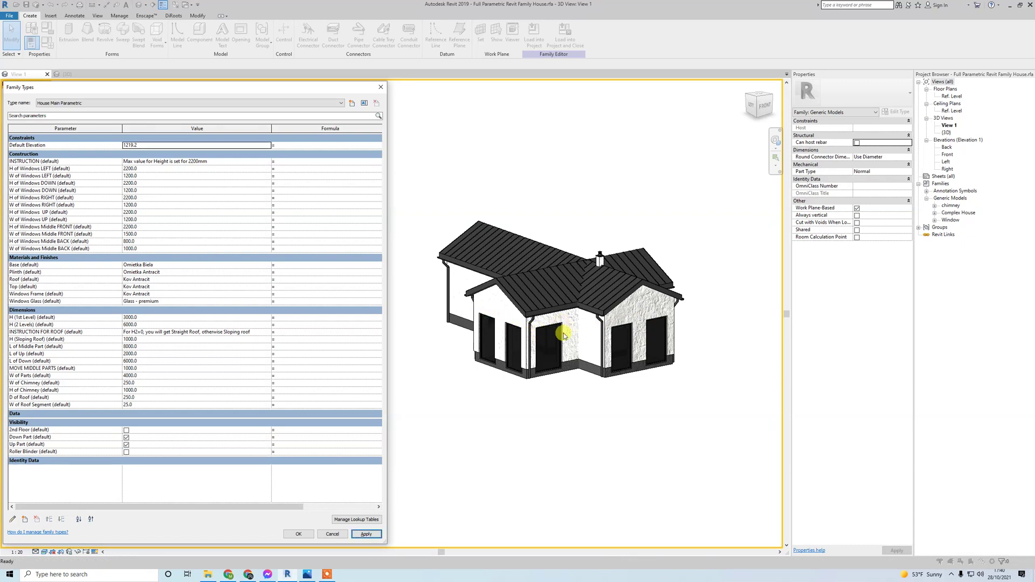
left_click(127, 453)
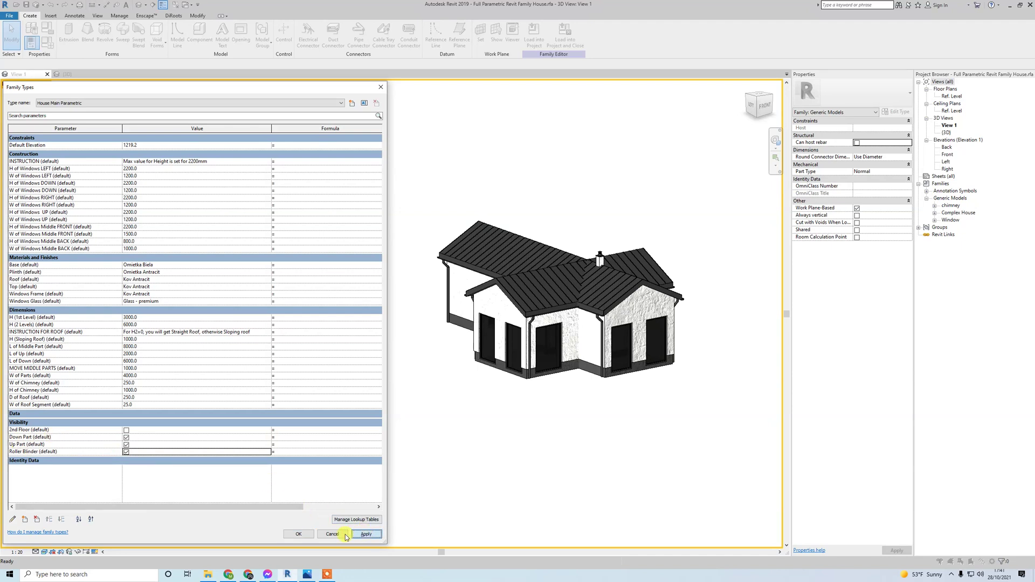
- Confirm the Family Types changes with OK and select a front window of the house
left_click(300, 534)
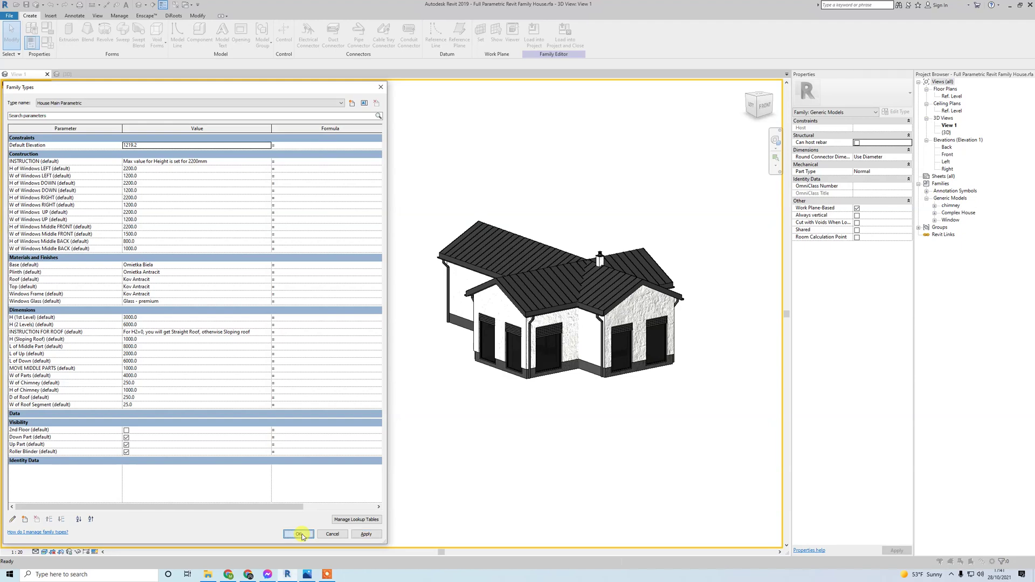
left_click(299, 535)
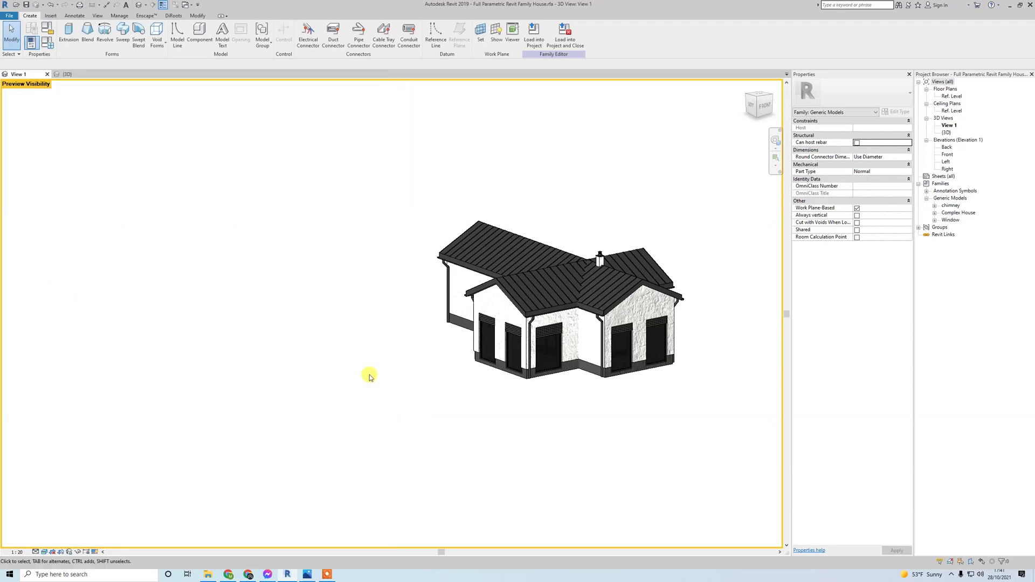
left_click(546, 339)
scroll(547, 336, "up", 2)
middle_click_drag(548, 334, 561, 460, "shift")
key("z")
key("f")
right_click(555, 372)
key("Escape")
middle_click_drag(531, 371, 410, 423, "shift")
- Set Roller Blinder Count of the selected windows to 5 in Properties
left_click(869, 223)
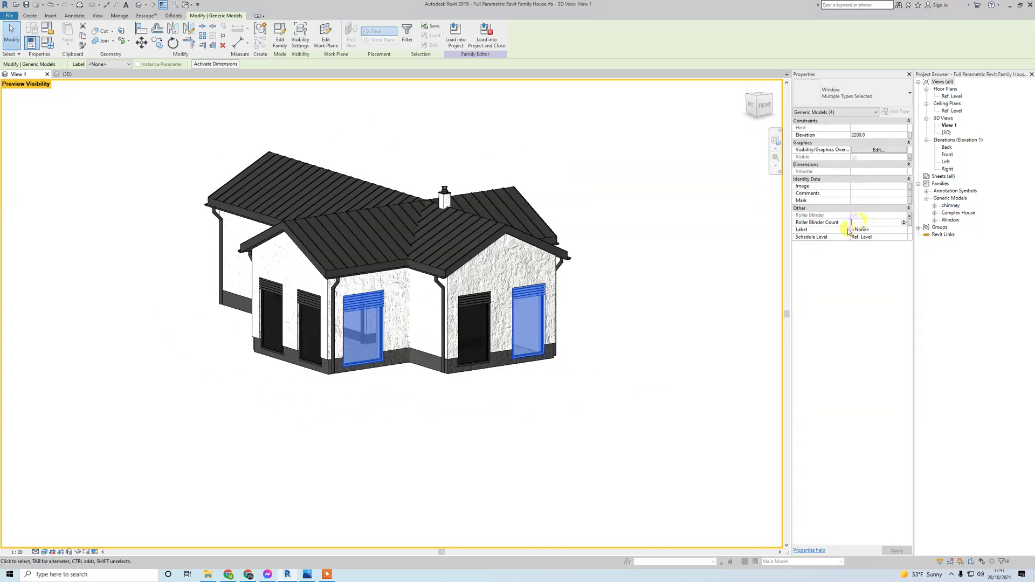
scroll(347, 296, "up", 5)
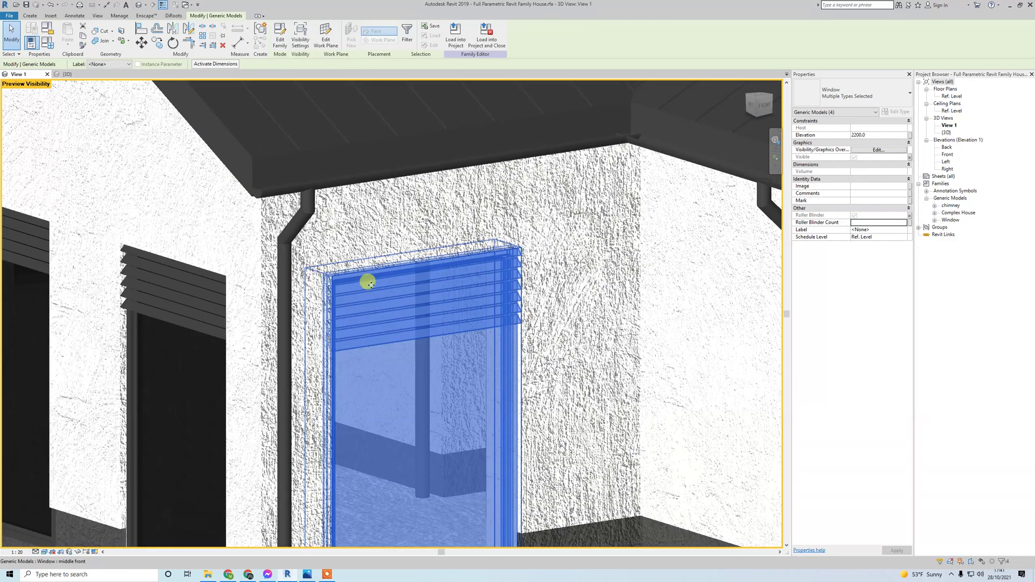
left_click(862, 221)
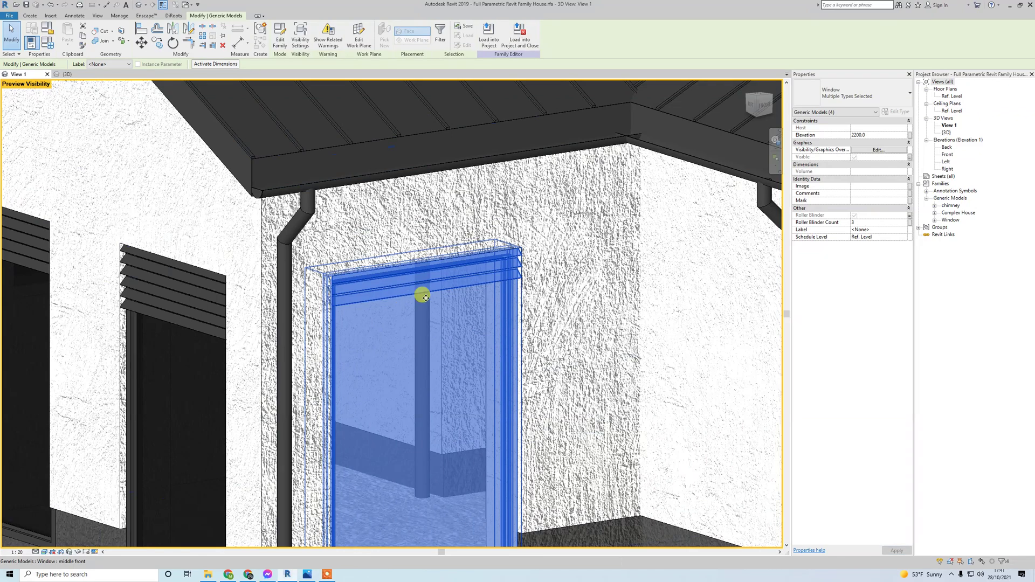
left_click(868, 222)
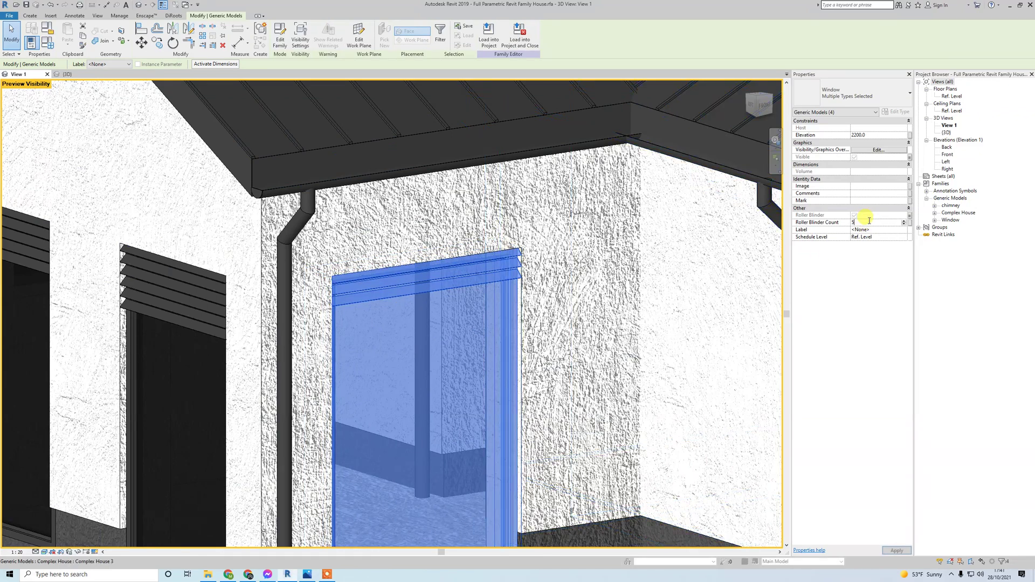
type("5")
scroll(196, 307, "down", 4)
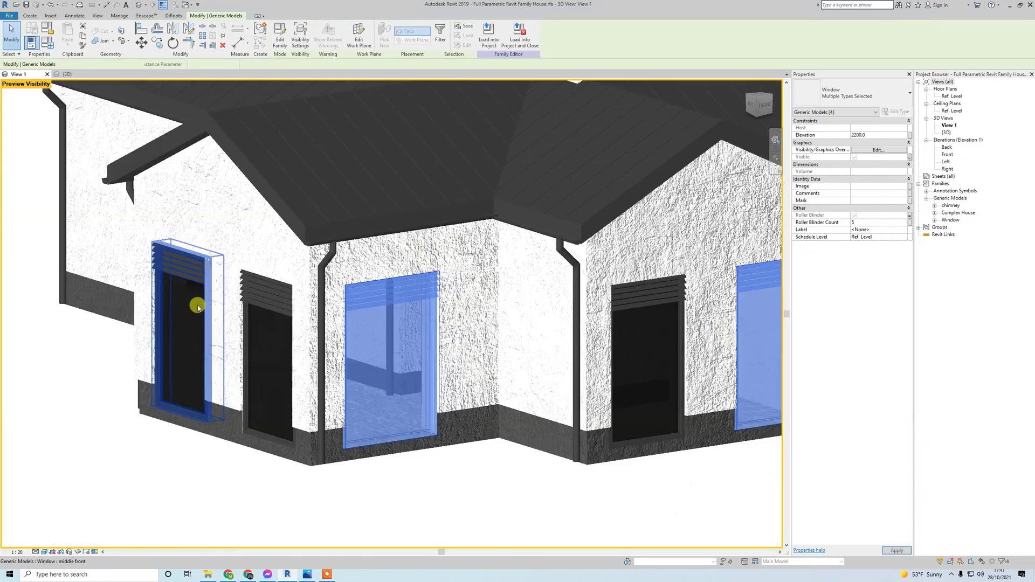
scroll(196, 307, "down", 5)
- Deselect the windows and orbit and pan the house to view its front gable
left_click(561, 416)
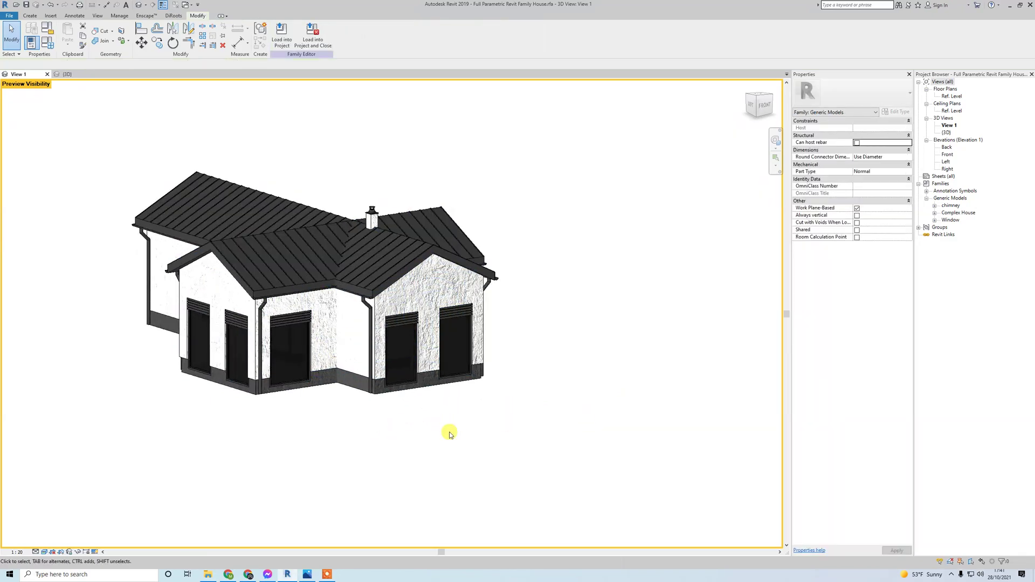
middle_click_drag(450, 435, 402, 429, "shift")
scroll(340, 322, "up", 3)
left_click(342, 324)
scroll(342, 324, "down", 1)
middle_click_drag(341, 324, 616, 325)
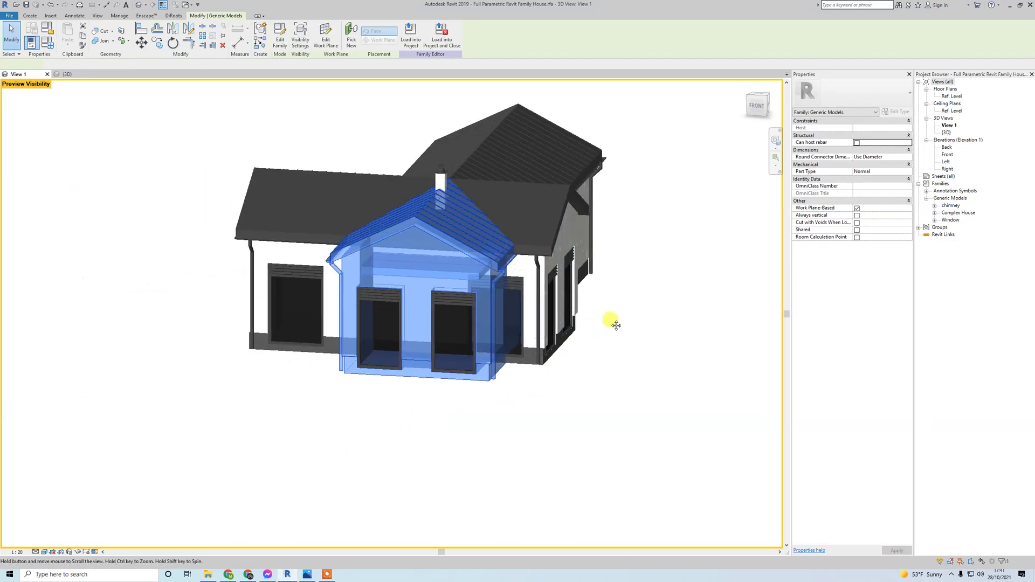
- Clear the gable selection and open the Family Types parameters
key("Escape")
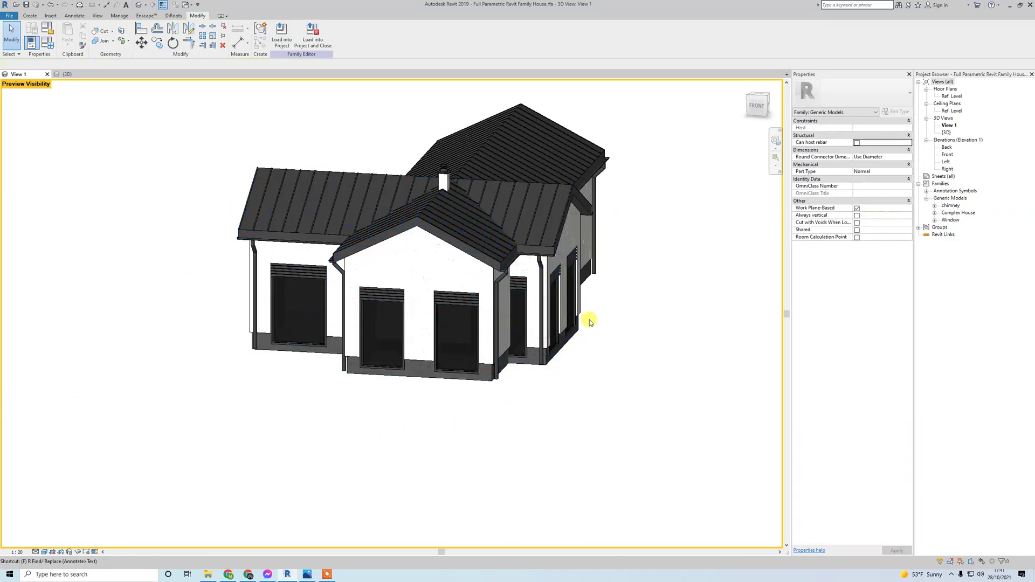
key("f")
key("t")
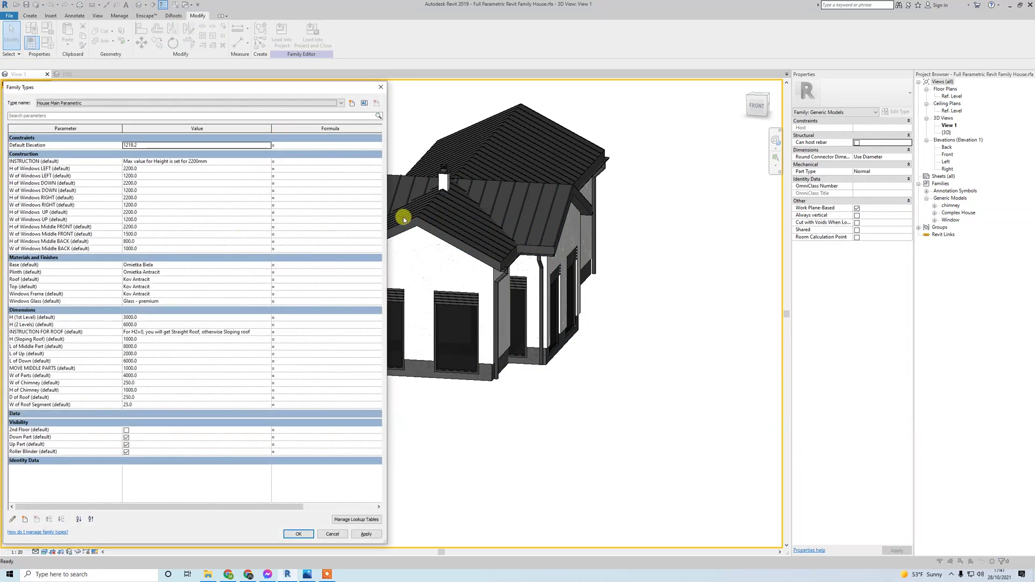
key("Escape")
scroll(596, 296, "down", 2)
middle_click_drag(597, 296, 649, 358, "shift")
key("t")
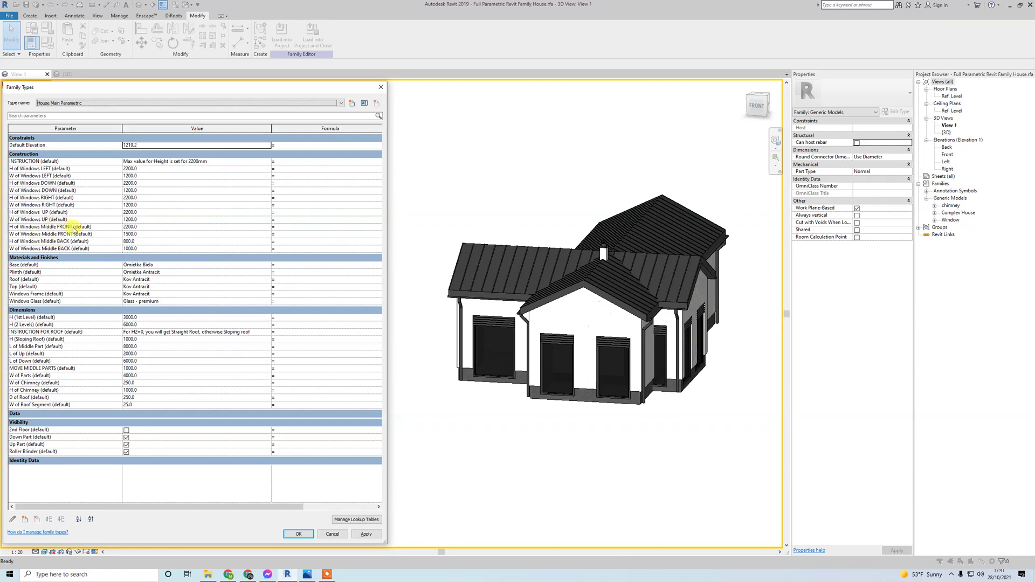
- Set W of Windows Middle FRONT to 500, apply, and close Family Types with OK
left_click(150, 234)
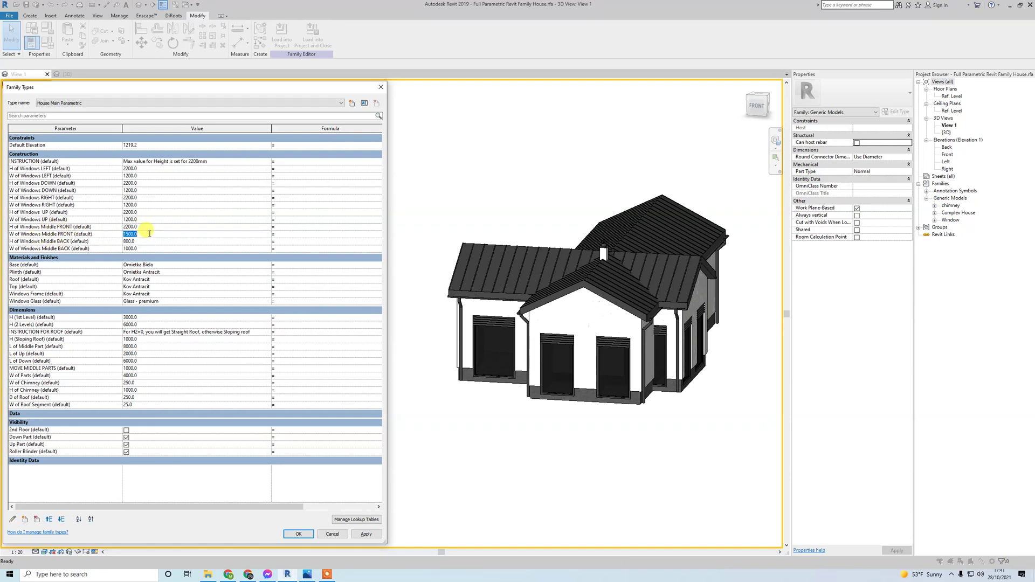
type("5000")
key("BackSpace")
key("BackSpace")
key("BackSpace")
left_click(155, 227)
type("2200")
left_click(161, 234)
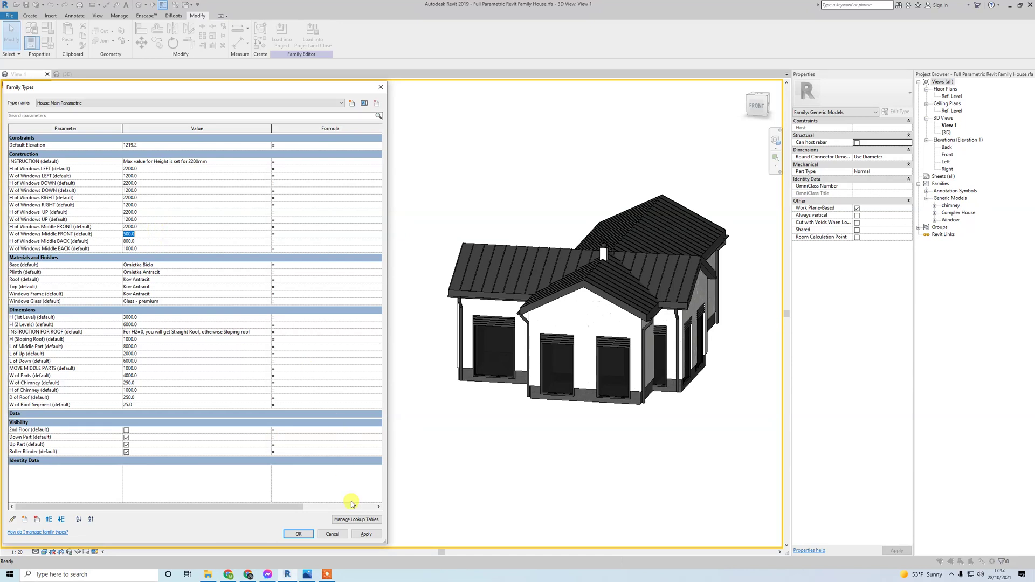
left_click(367, 535)
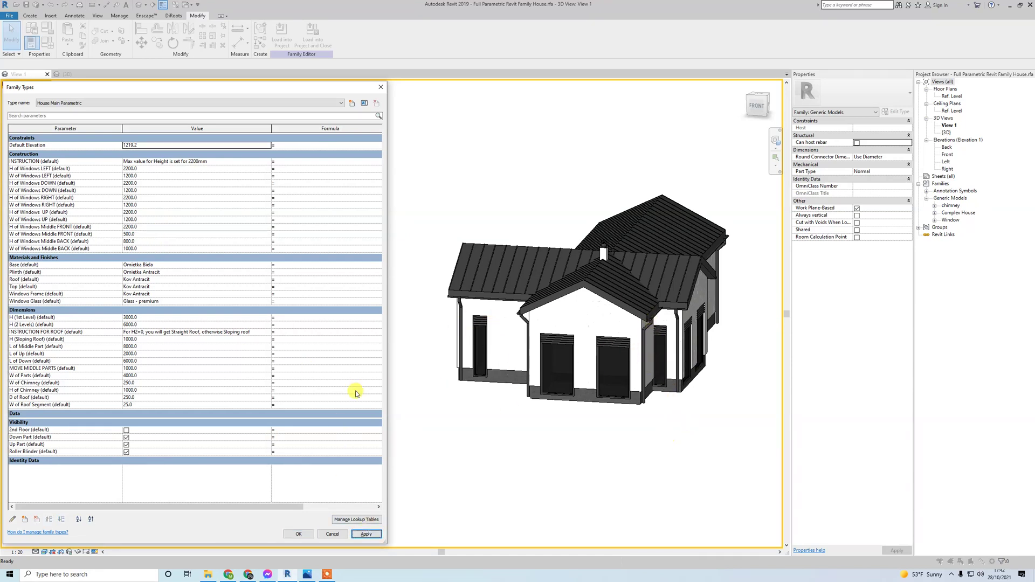
left_click(298, 535)
- Reopen Family Types and set MOVE MIDDLE PARTS to 1200, applying the change
scroll(635, 376, "up", 6)
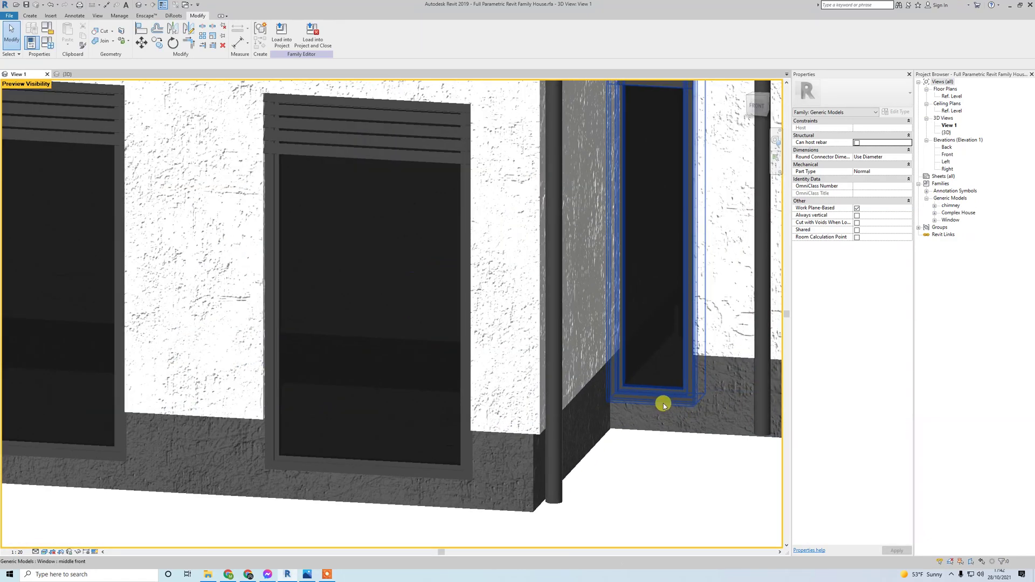
scroll(662, 401, "down", 6)
middle_click_drag(629, 398, 608, 402, "shift")
key("f")
key("t")
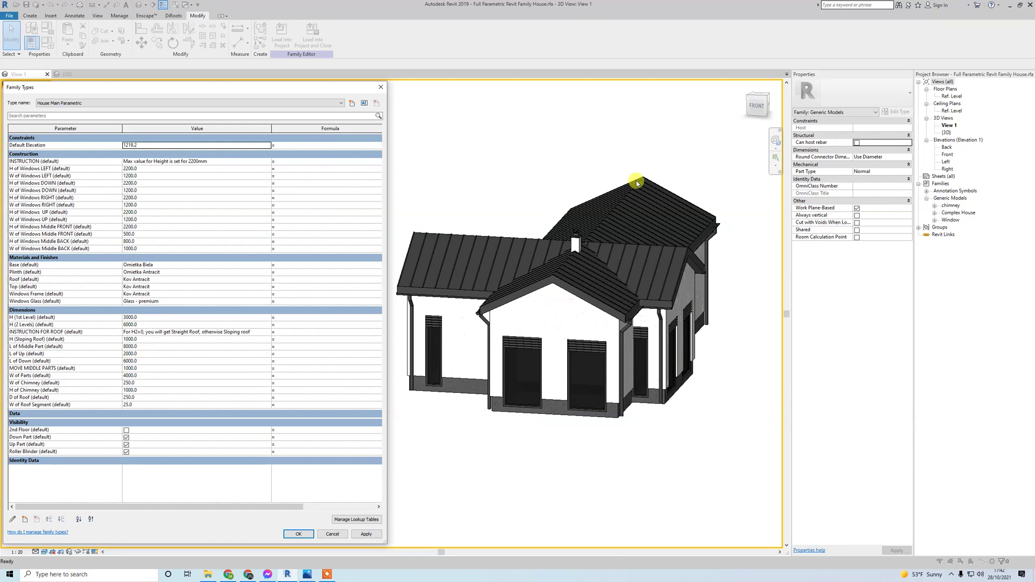
left_click(153, 368)
type("1200")
left_click(366, 534)
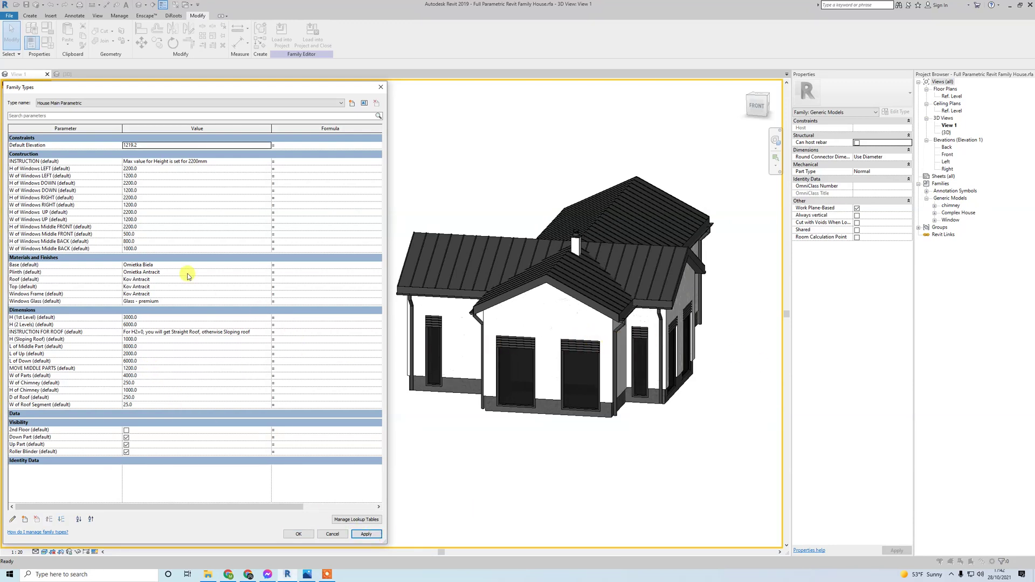
left_click(149, 176)
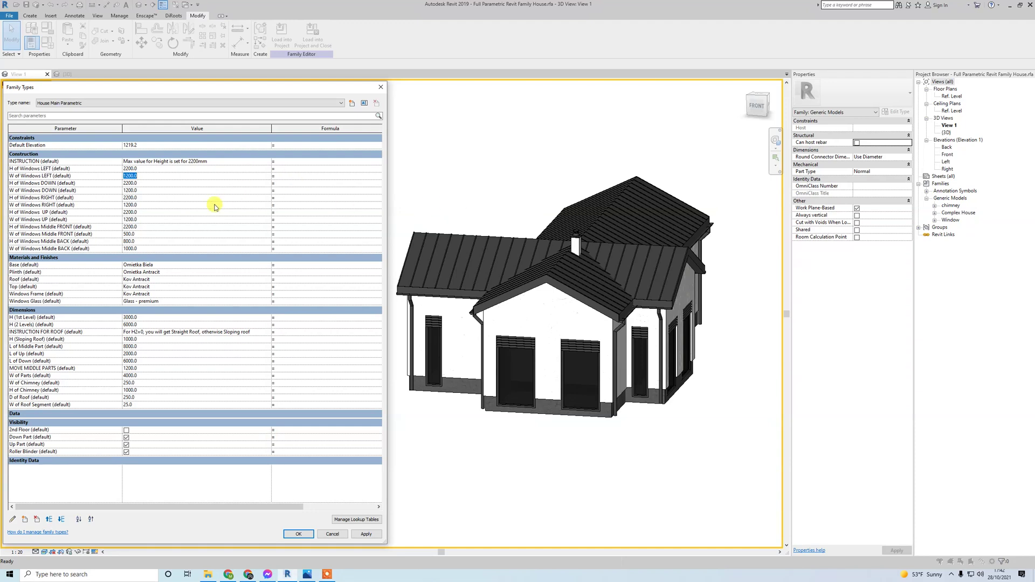
- Set the window W values to 500 and apply the narrower widths
left_click(146, 234)
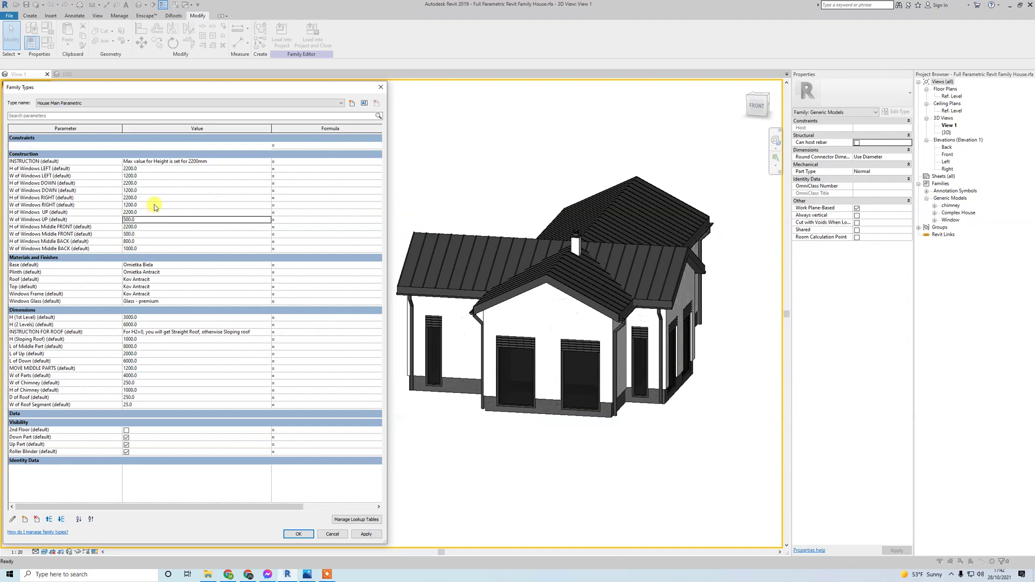
type("500")
left_click(162, 180)
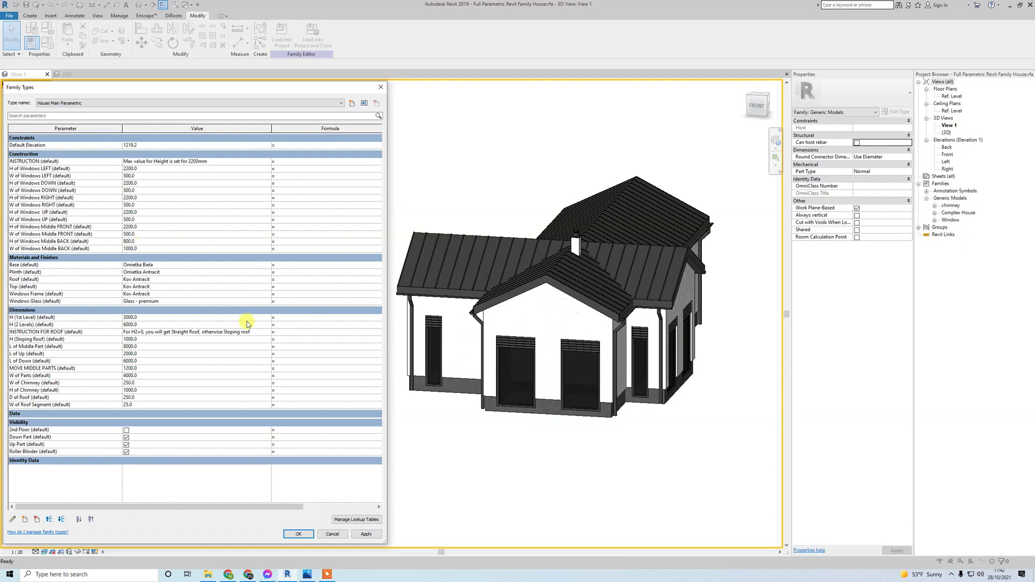
left_click(367, 535)
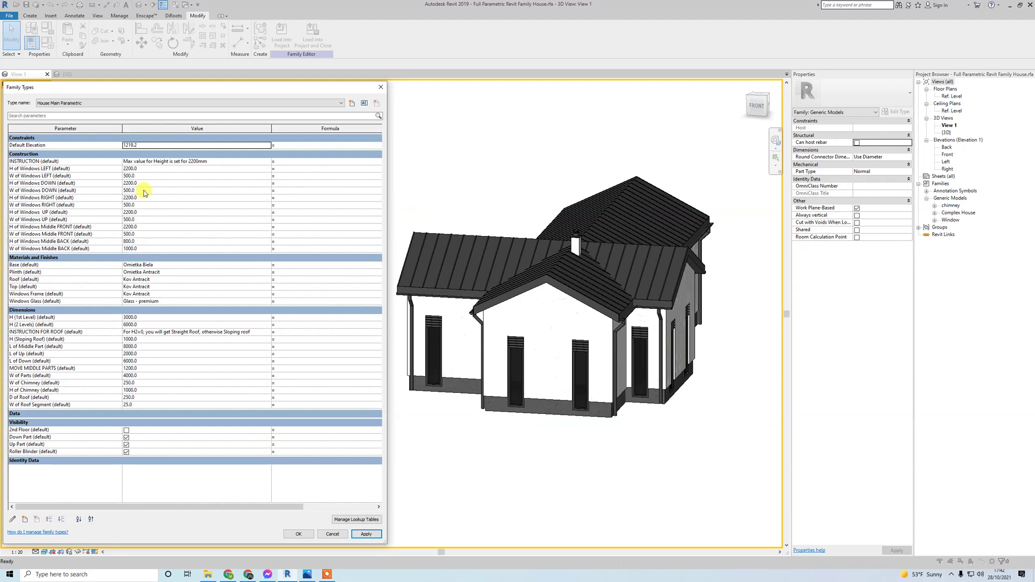
- Set every window H and W value, from Windows LEFT to Middle BACK, to 1500 and apply
left_click(152, 169)
type("1500")
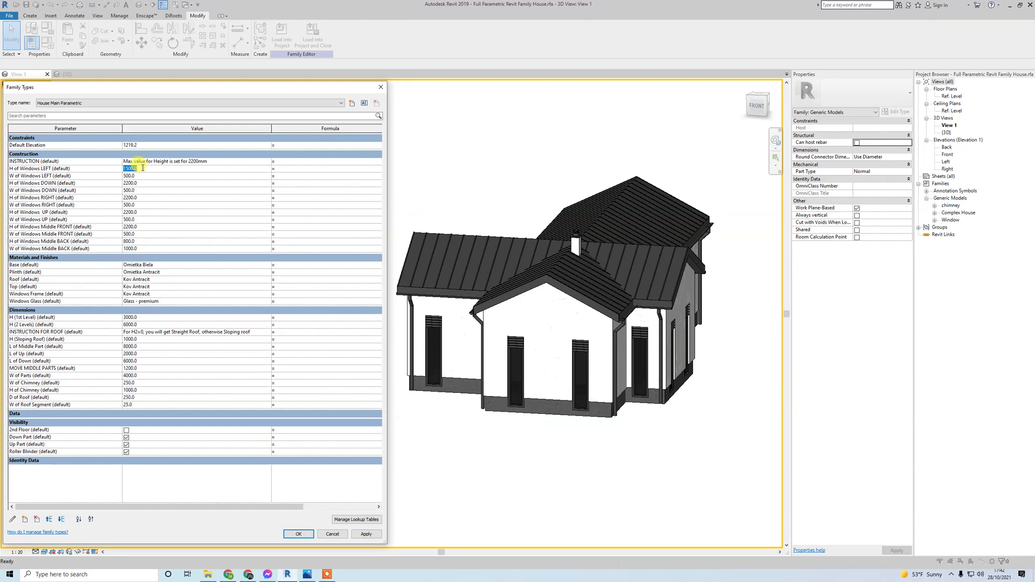
left_click(149, 175)
type("1500")
left_click(150, 184)
type("1500")
left_click(153, 190)
type("1500")
left_click(155, 198)
type("1500")
left_click(160, 220)
type("1500")
left_click(160, 226)
type("1500")
left_click(160, 234)
type("1500")
left_click(162, 241)
type("1500")
left_click(163, 249)
type("1500")
left_click(366, 533)
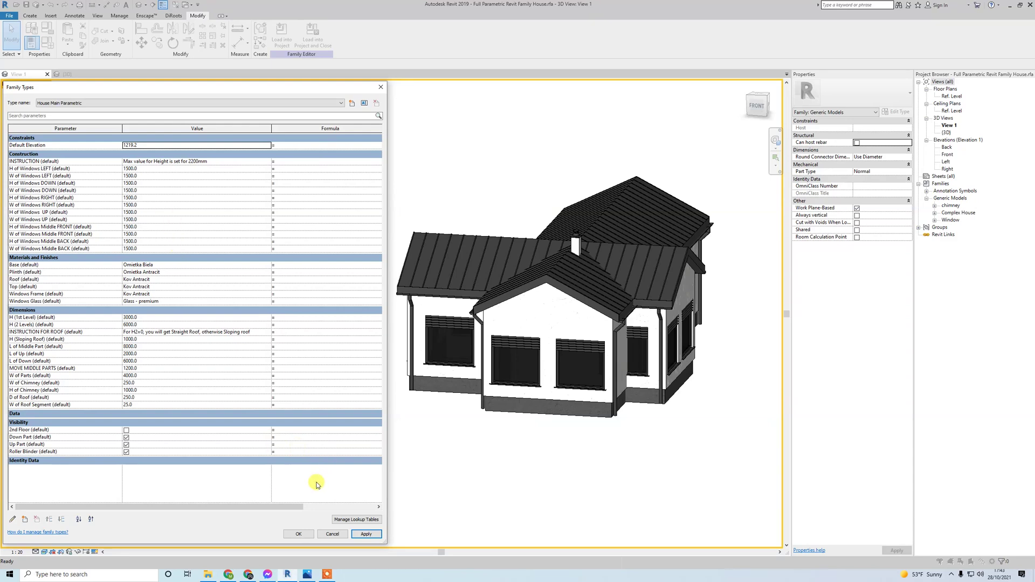
- Confirm Family Types with OK, orbit around the house's 1500 windows, then reopen Family Types
left_click(299, 534)
middle_click_drag(384, 451, 409, 451, "shift")
middle_click_drag(460, 357, 650, 327, "shift")
middle_click_drag(497, 444, 474, 320, "shift")
middle_click_drag(515, 441, 543, 415, "shift")
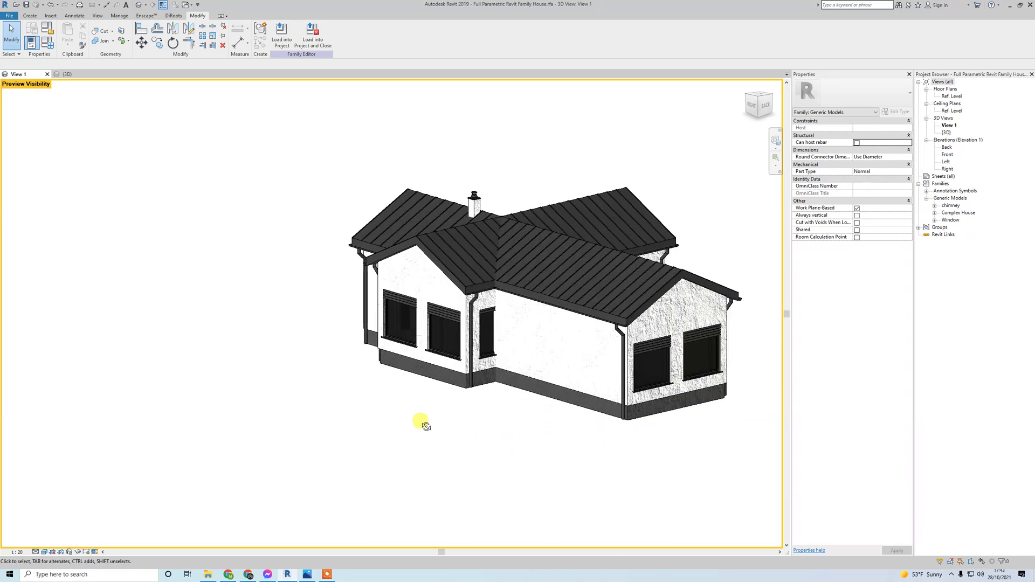
middle_click_drag(423, 420, 593, 447, "shift")
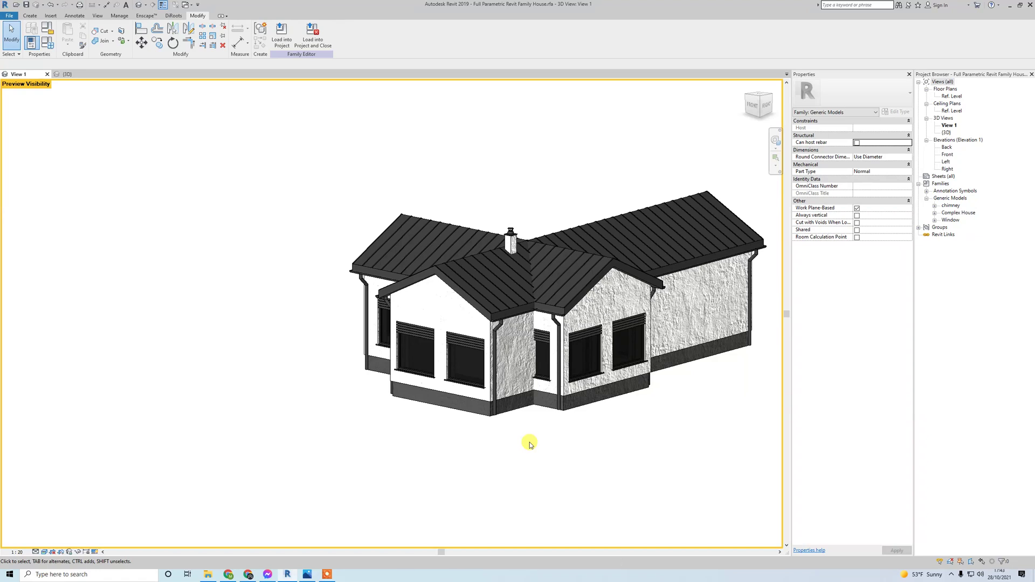
middle_click_drag(502, 444, 485, 335, "shift")
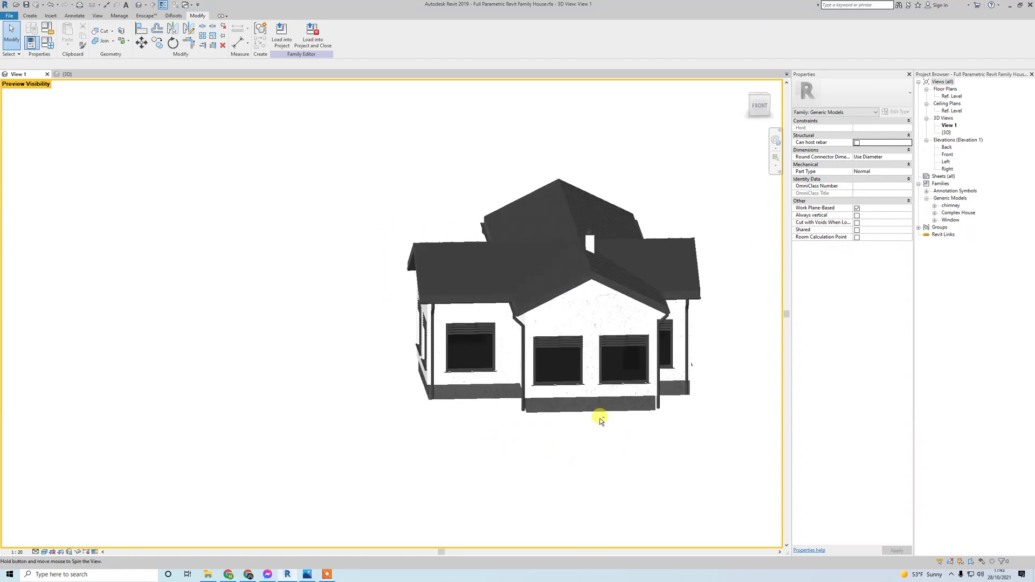
scroll(469, 335, "up", 2)
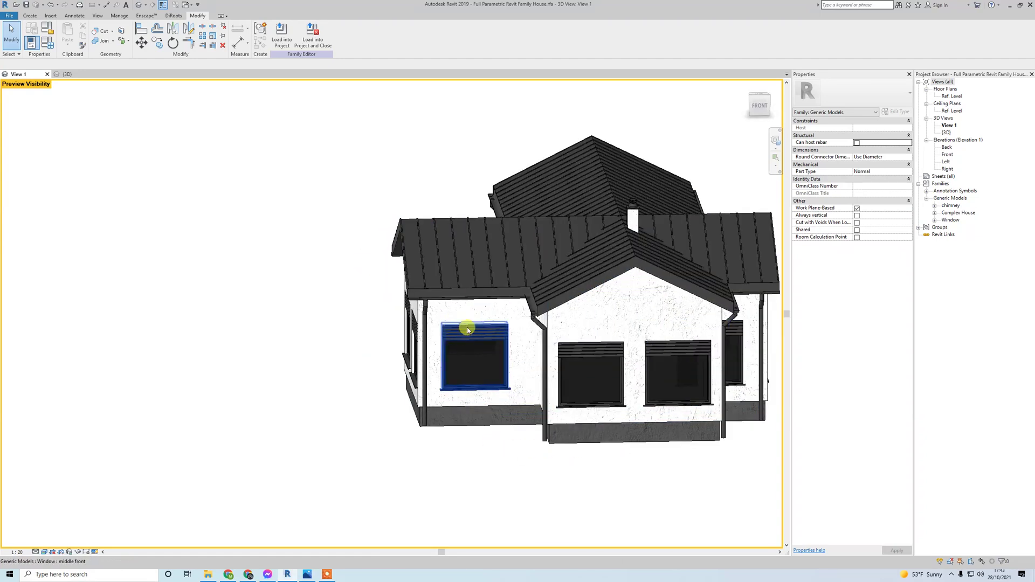
scroll(436, 446, "up", 2)
middle_click_drag(437, 446, 467, 436, "shift")
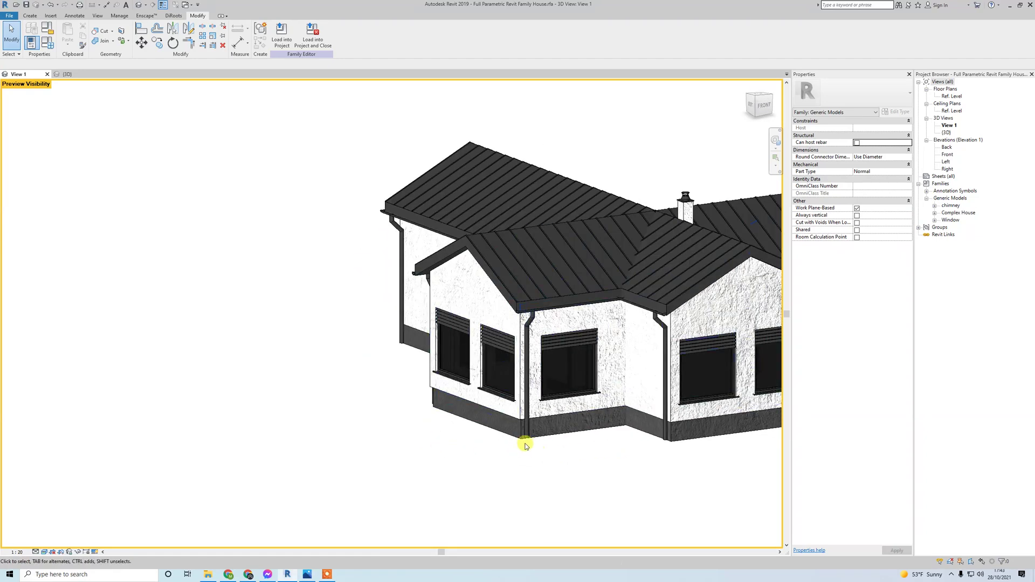
scroll(468, 436, "down", 3)
middle_click_drag(462, 342, 587, 428)
key("f")
key("t")
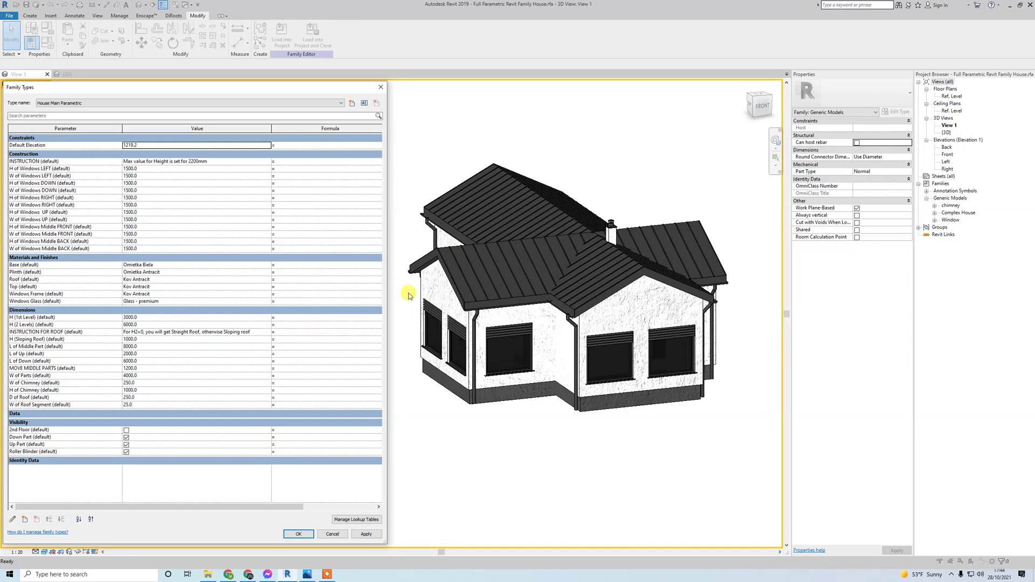
- Close Family Types, switch to the project's 3D view, and set Visual Style to Shaded
left_click(381, 87)
left_click(68, 74)
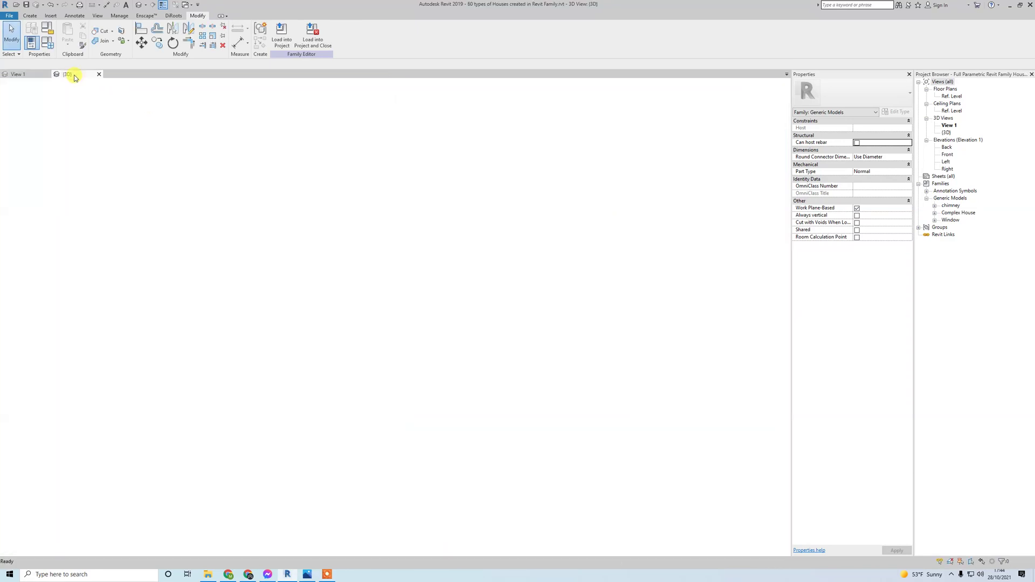
middle_click_drag(331, 317, 459, 366, "shift")
left_click(45, 552)
left_click(59, 535)
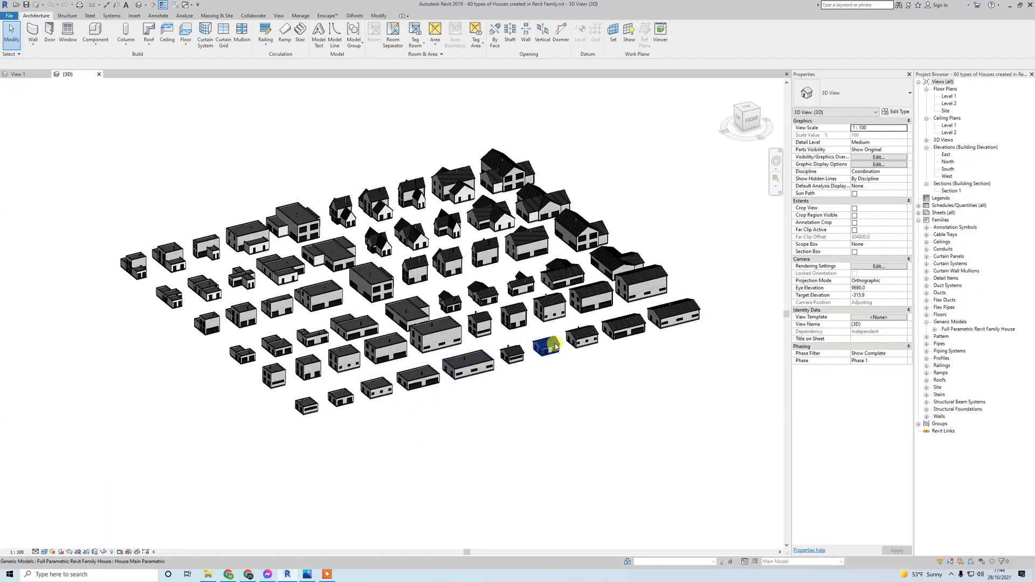
- Orbit and pan around the 60-house grid, briefly selecting a house instance
scroll(456, 371, "up", 5)
mouse_move(416, 388)
middle_mouse_down("shift")
mouse_move(485, 354)
mouse_move(610, 340)
middle_mouse_up("shift")
scroll(420, 358, "down", 4)
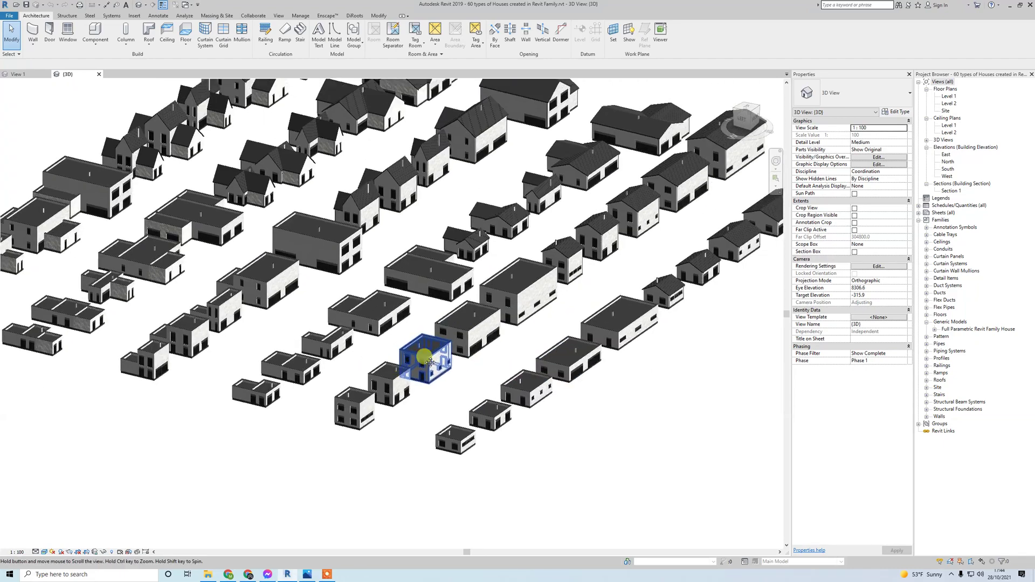
middle_click_drag(420, 358, 503, 397, "shift")
left_click(504, 393)
left_click(371, 420)
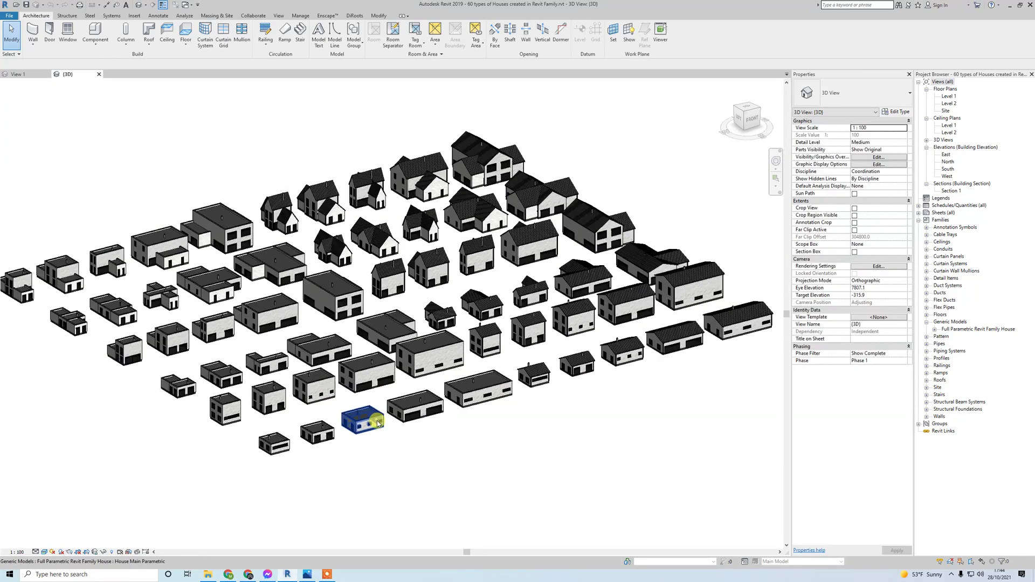
left_click(372, 456)
middle_click_drag(372, 456, 519, 395, "shift")
middle_click_drag(569, 426, 490, 423)
scroll(489, 423, "down", 1)
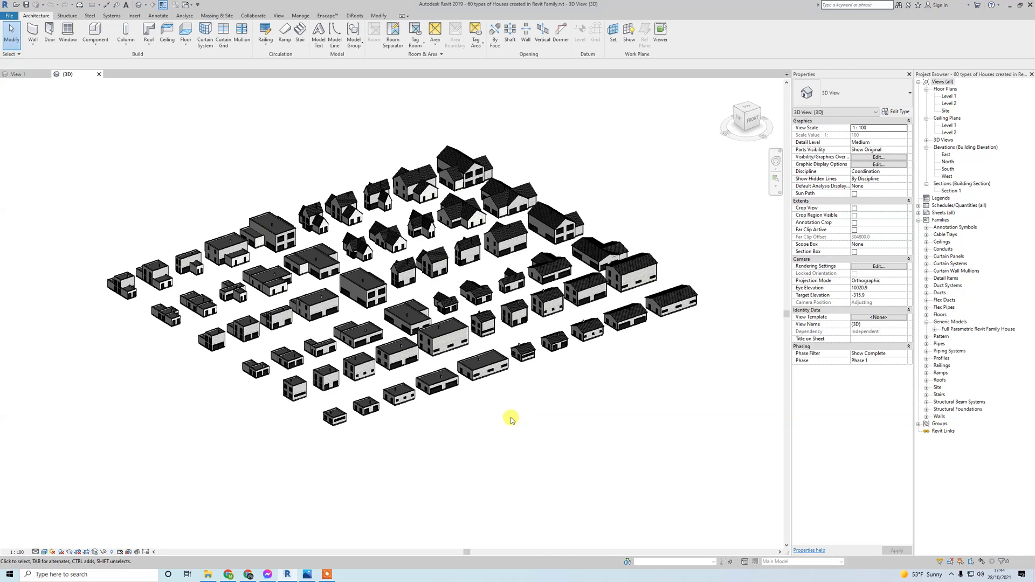
middle_click_drag(501, 409, 518, 434)
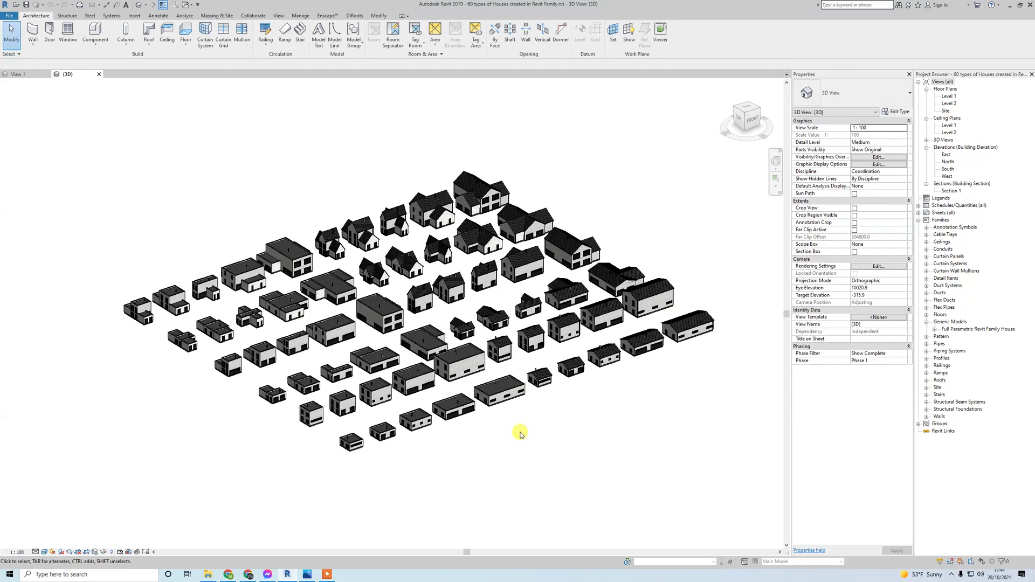